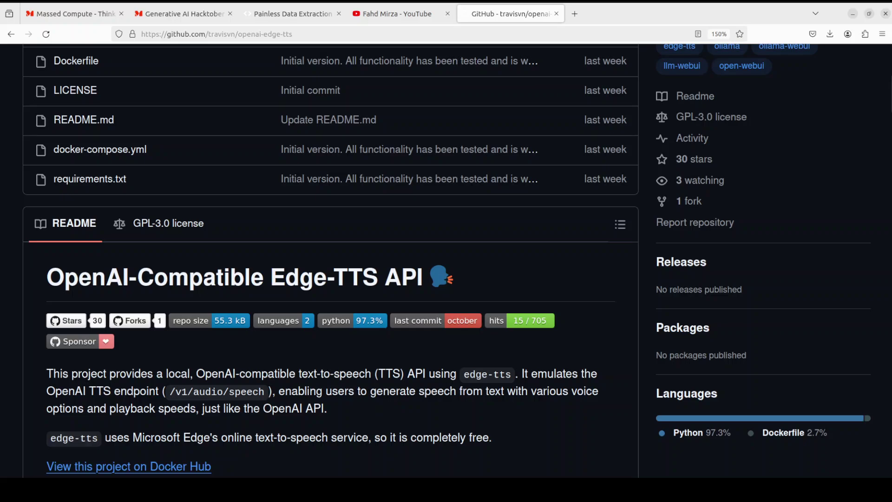
- View the Massed Compute page, switch to the terminal, and check the GPU with nvidia-smi
click(56, 15)
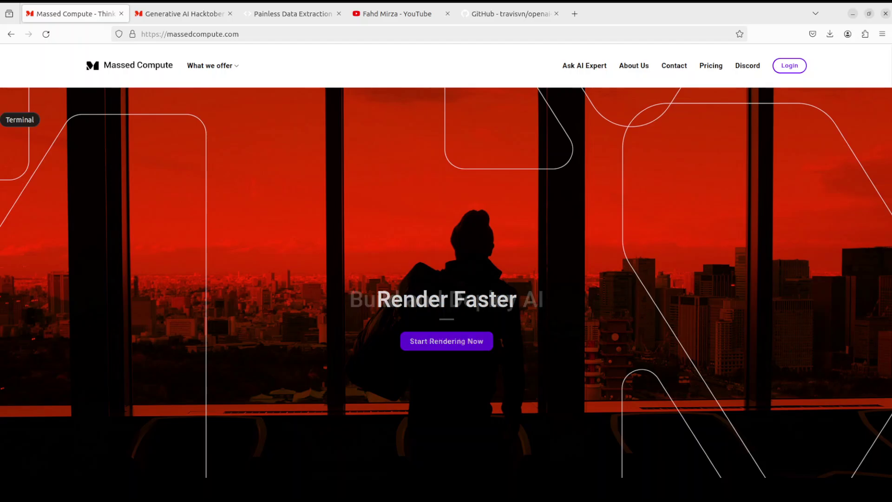
key(alt+Tab)
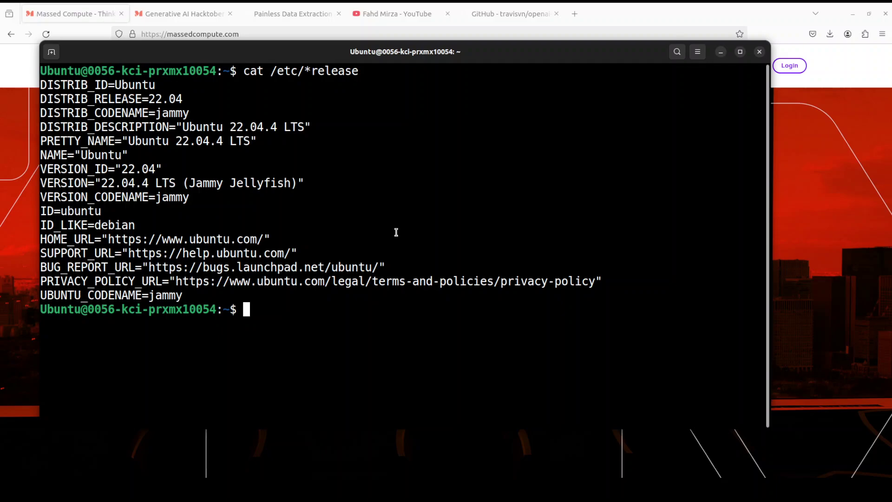
key(Up)
key(Up)
key(Up)
key(Return)
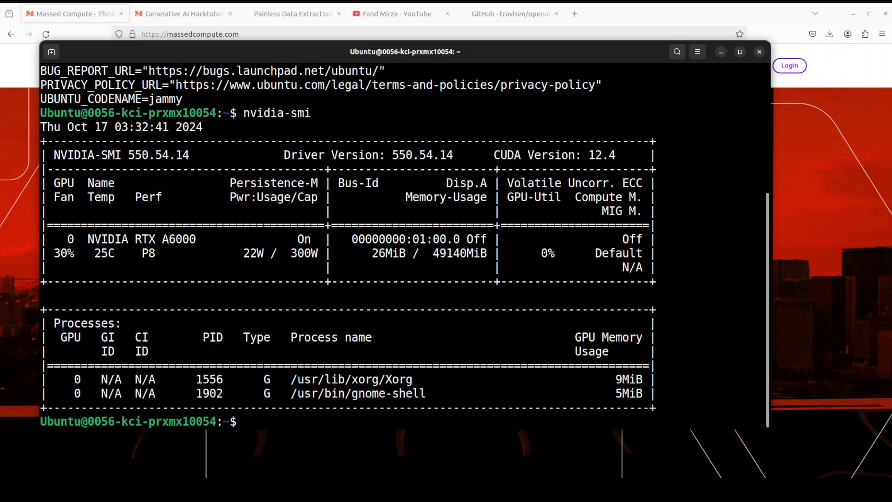
- Clear the terminal, and create and activate a conda environment named ai with Python 3.11
text(clear)
key(Return)
right_click(336, 132)
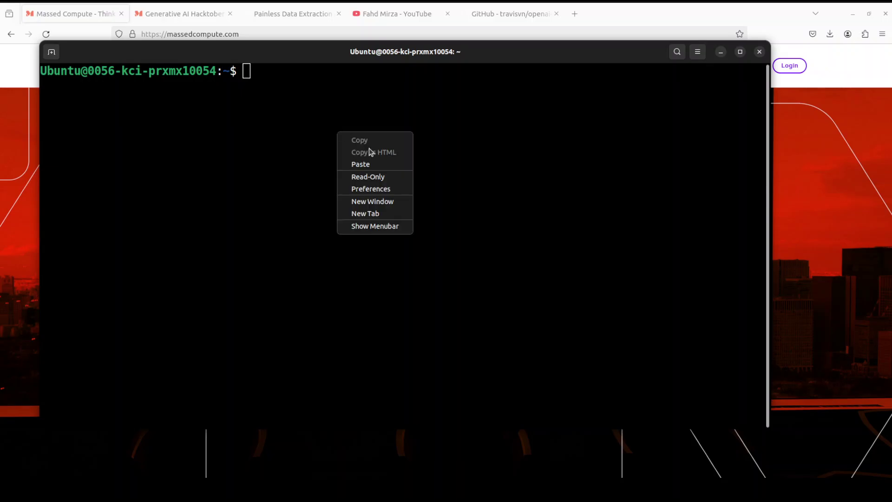
click(380, 164)
key(Return)
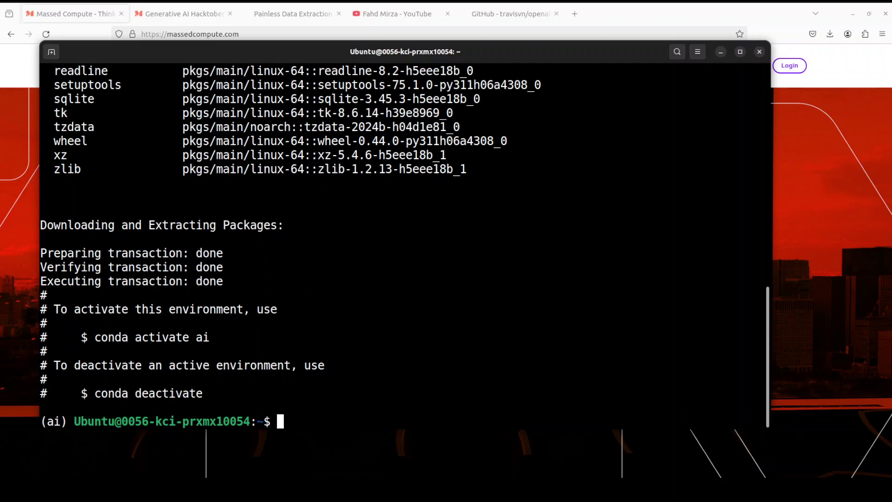
- Install the Python prerequisites in the ai environment, including torch, torchaudio, accelerate and huggingface_hub
right_click(417, 250)
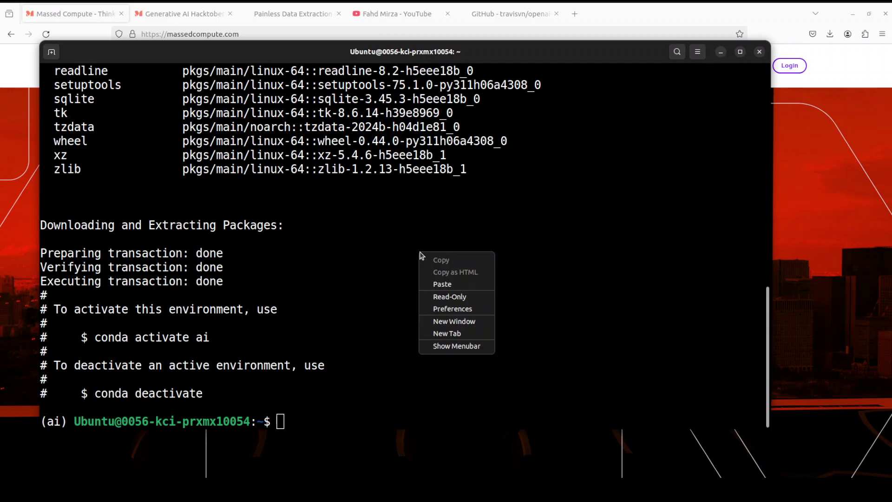
click(461, 283)
key(Return)
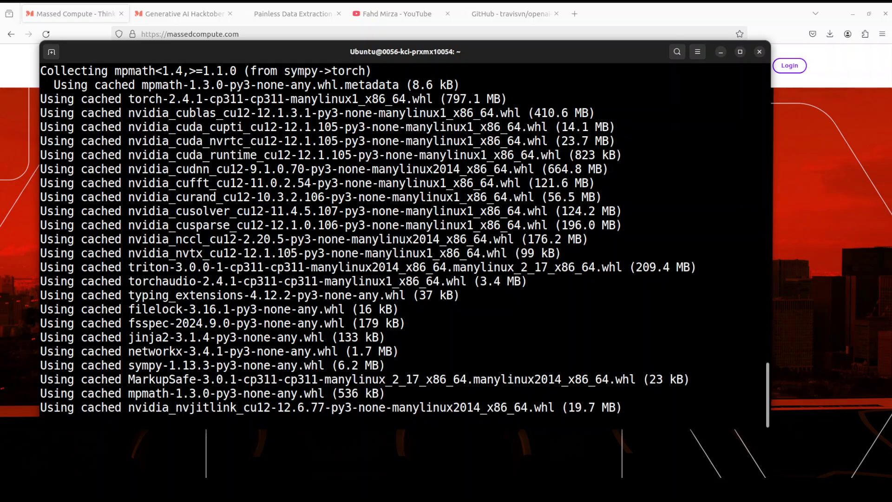
click(283, 15)
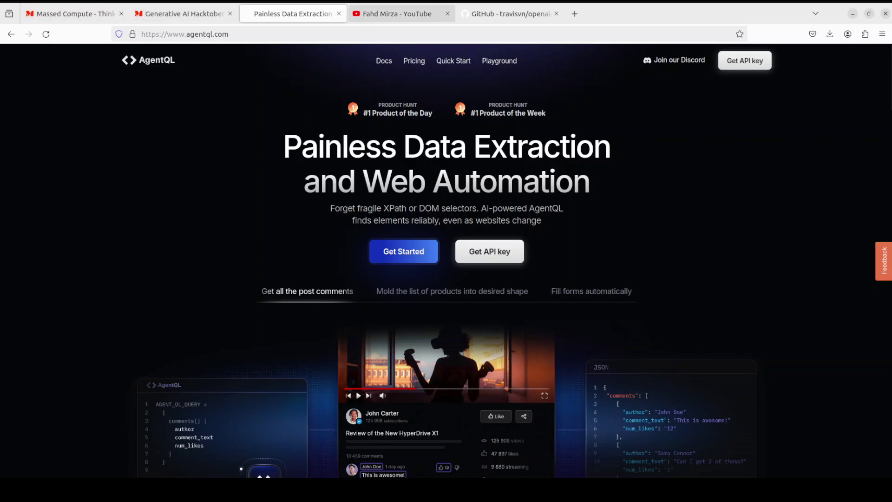
click(506, 13)
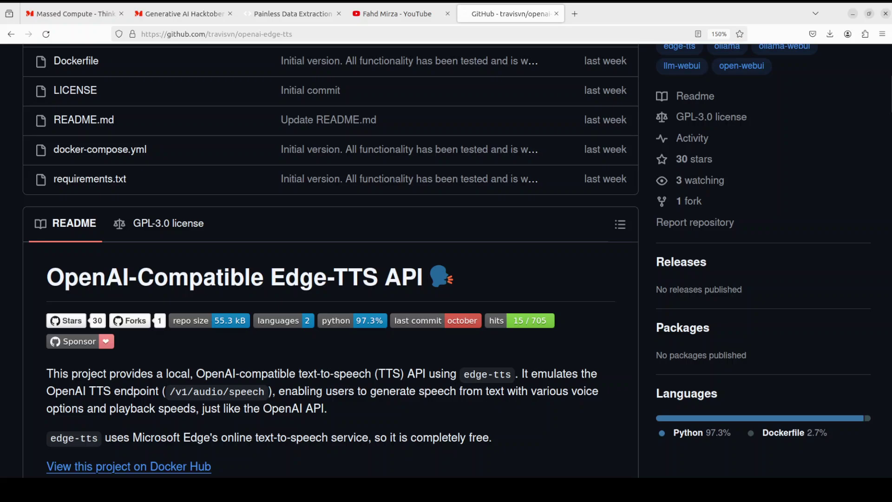
- Return to the terminal and run sudo apt update and sudo apt install ffmpeg
click(2, 119)
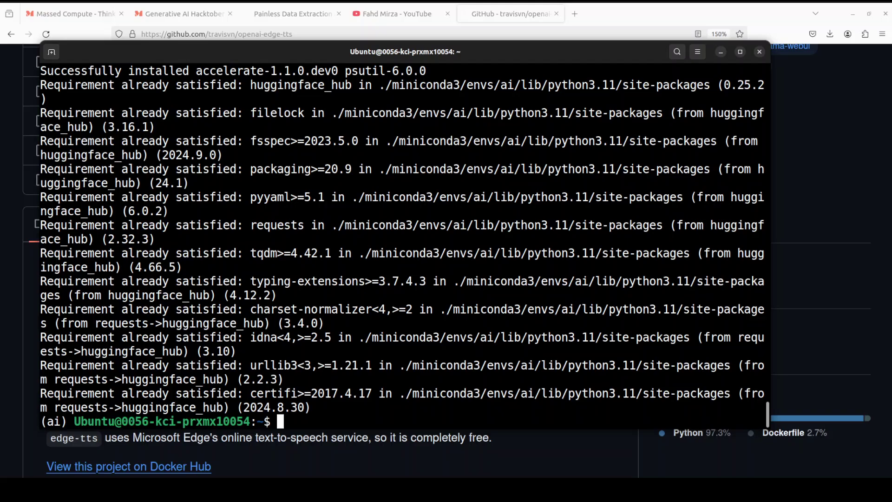
right_click(439, 265)
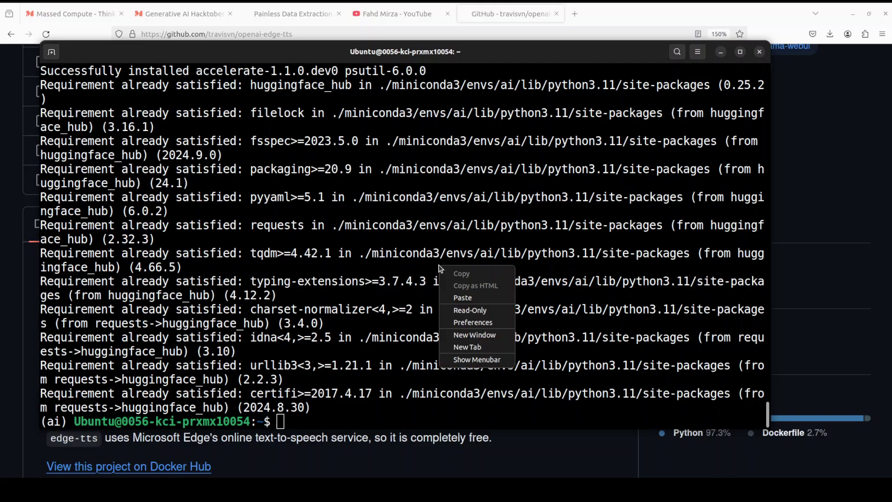
click(462, 298)
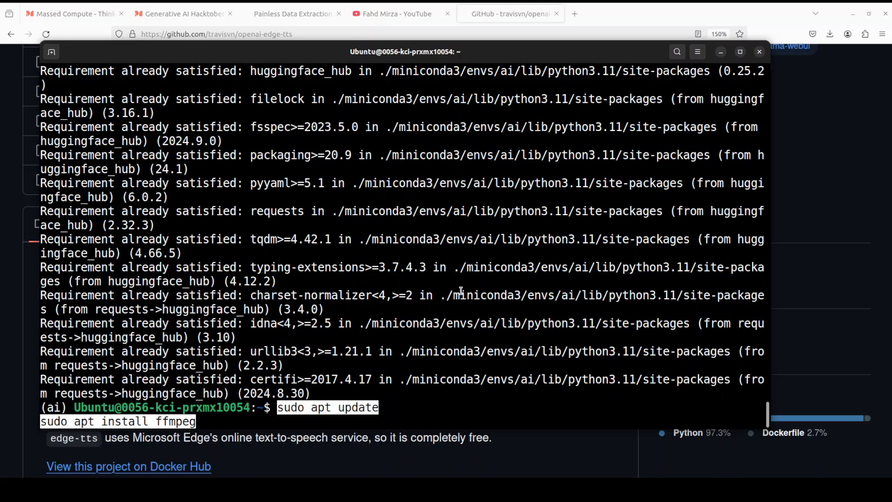
key(Return)
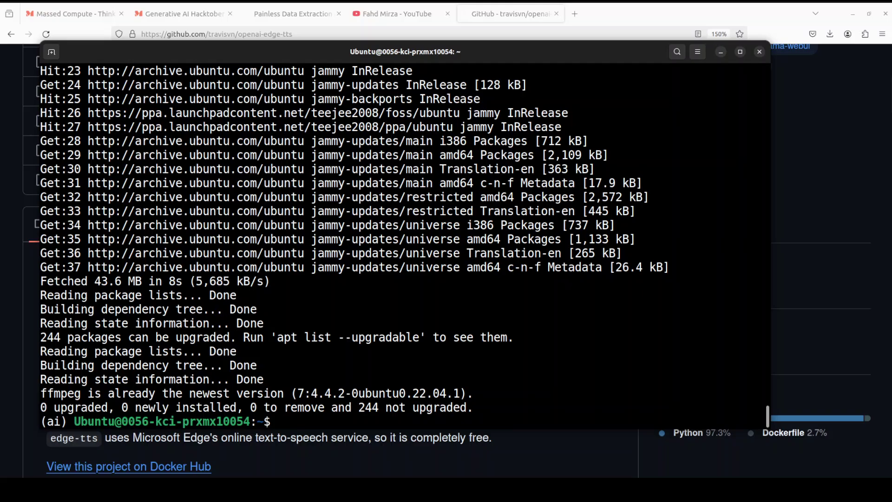
- Clear the terminal and install Open WebUI with pip install open-webui
click(98, 14)
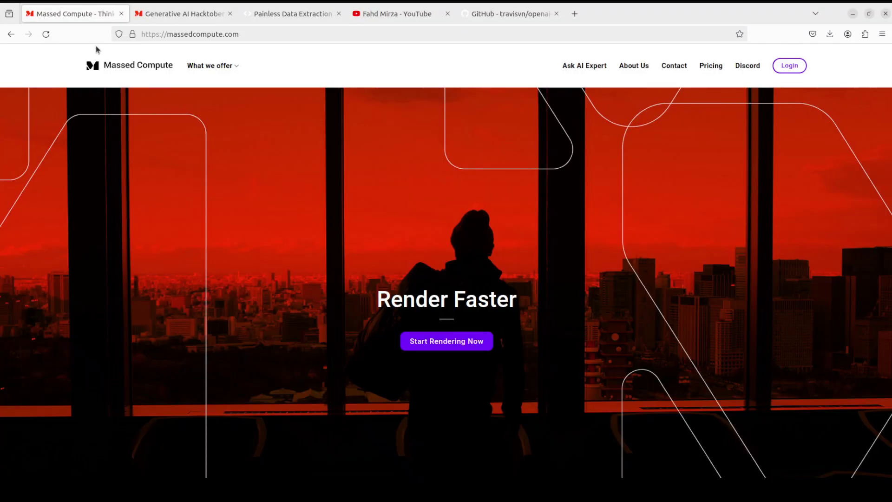
key(alt+Tab)
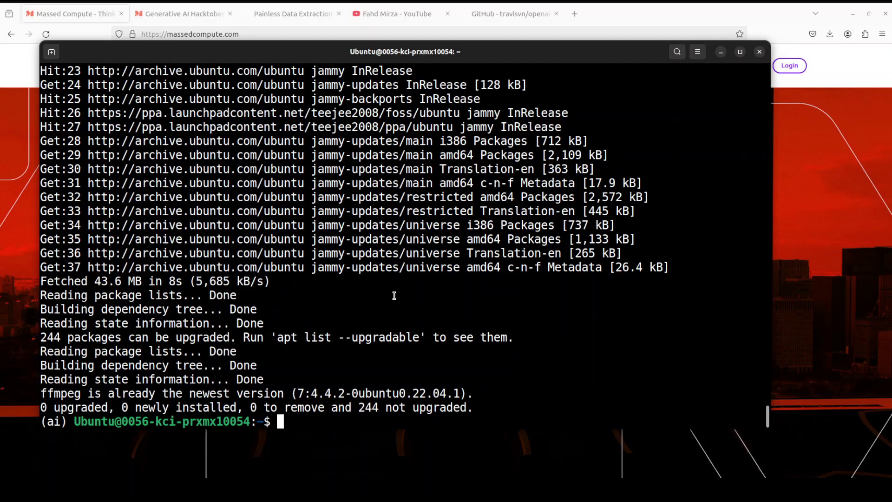
text(clear)
key(Return)
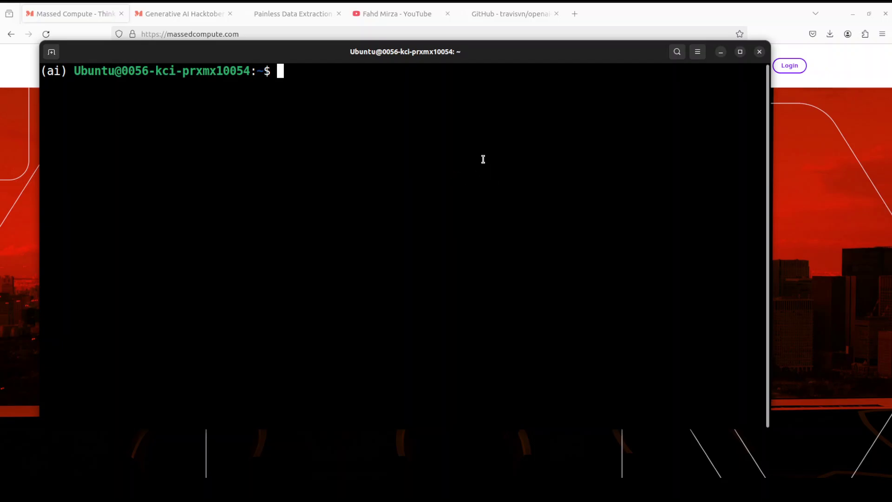
right_click(301, 81)
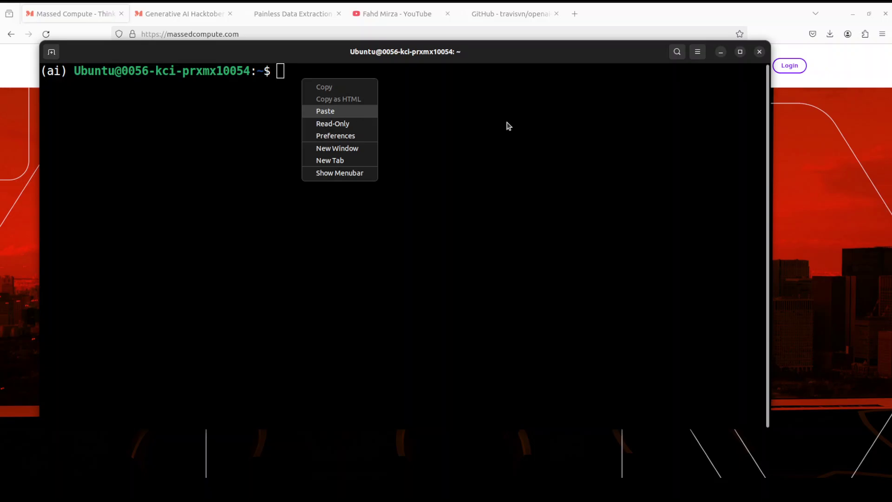
key(Return)
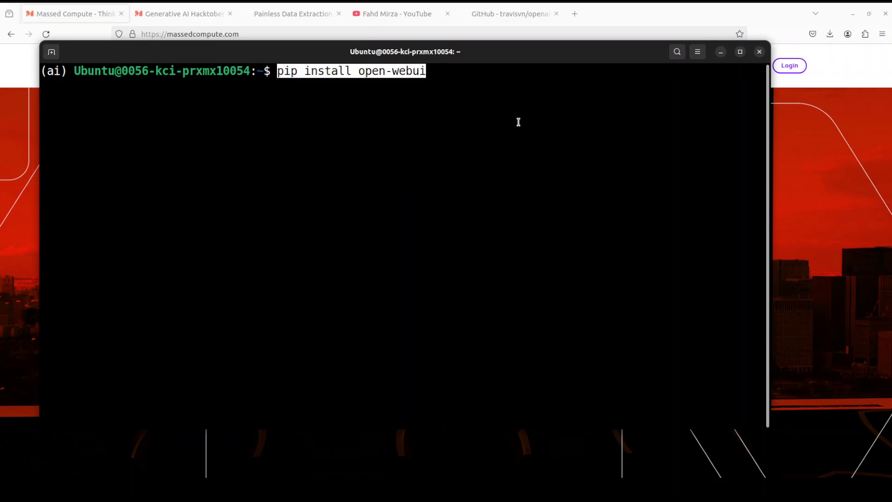
key(Return)
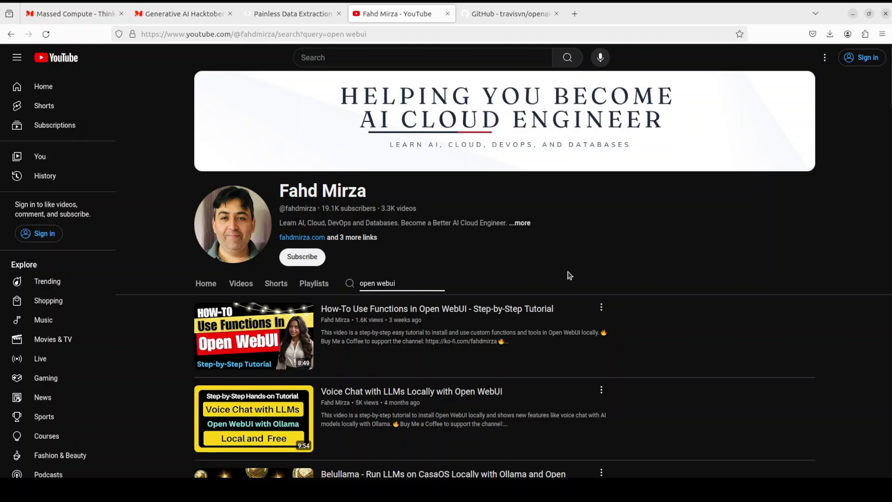
click(504, 12)
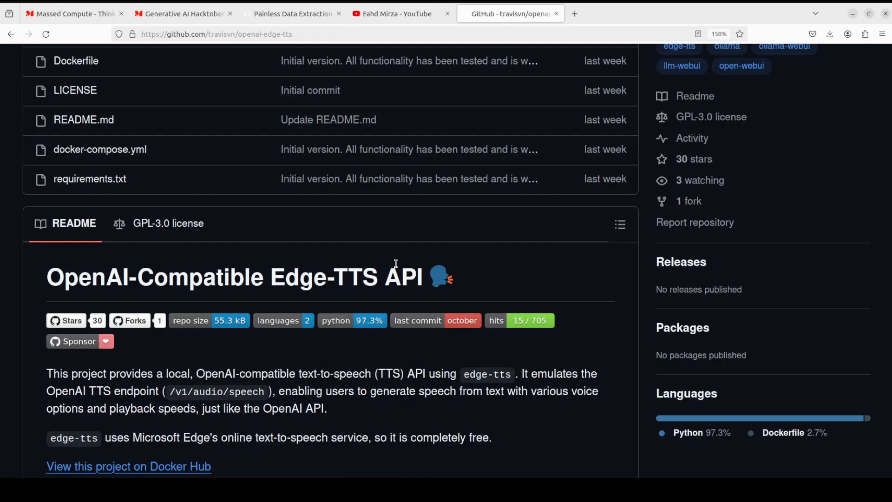
click(357, 14)
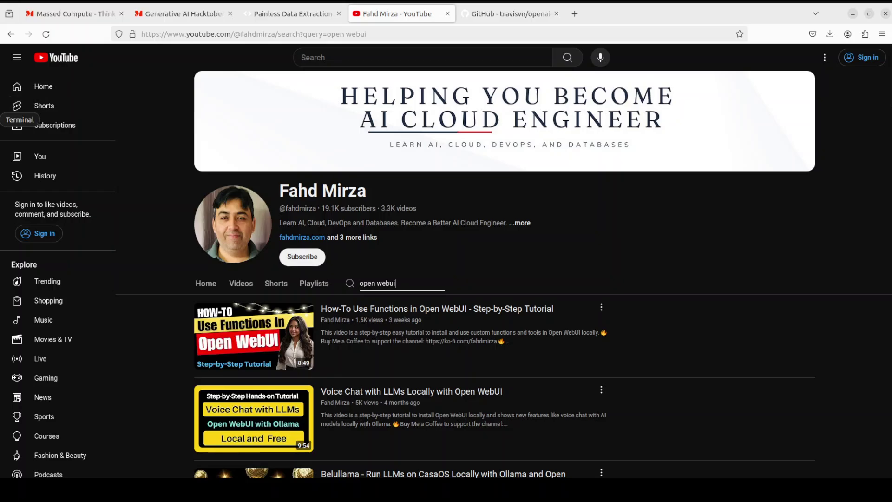
click(5, 120)
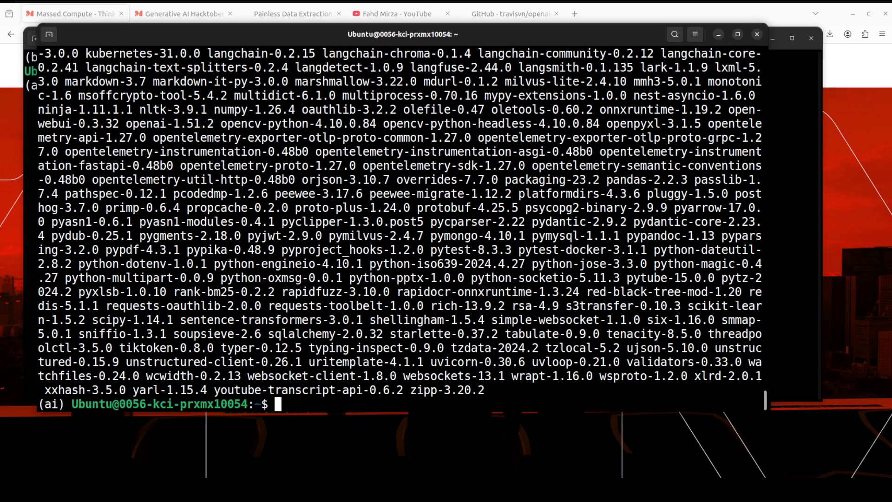
text(clear)
key(Return)
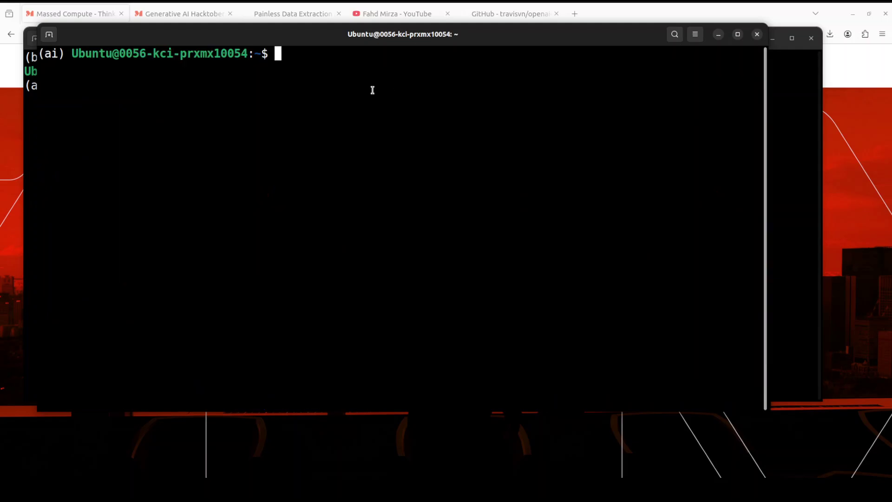
right_click(355, 88)
key(Return)
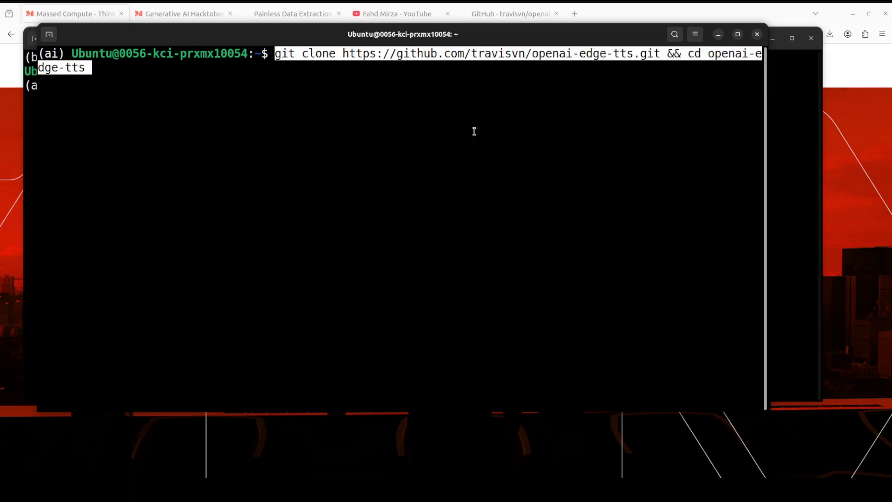
key(Return)
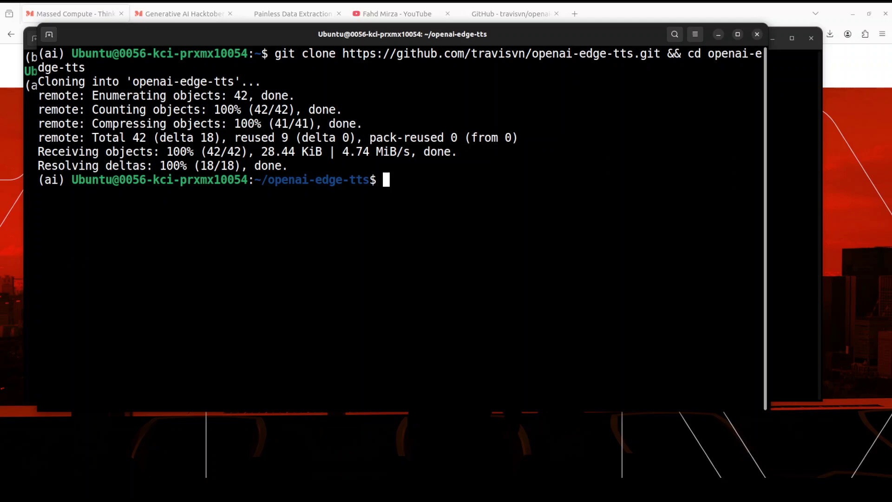
- Install the openai-edge-tts project's dependencies with pip install -r requirements.txt
right_click(367, 184)
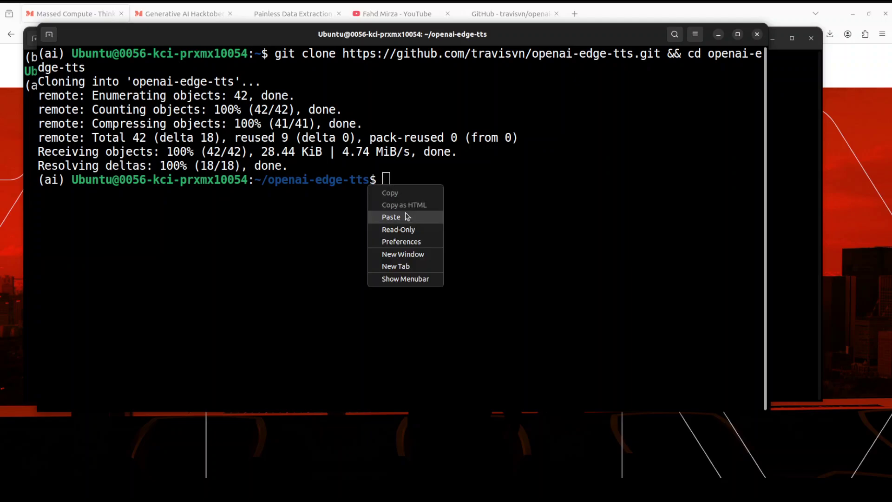
key(Return)
key(Return)
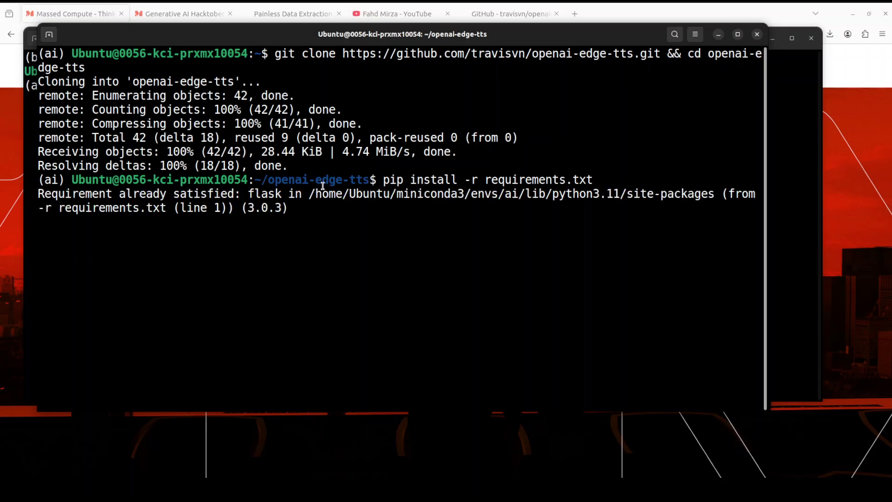
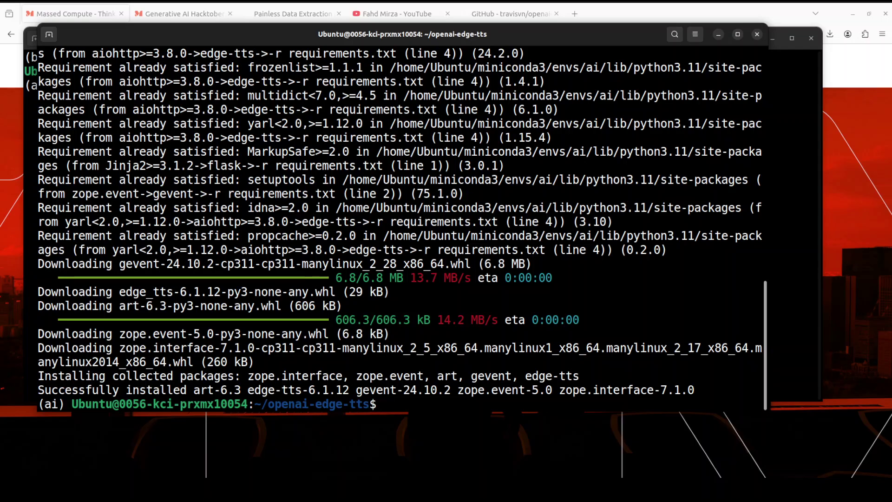
- Clear the terminal and list all files in the openai-edge-tts directory with ls -ltra
text(clear)
key(Return)
text(ls -ltra)
key(Return)
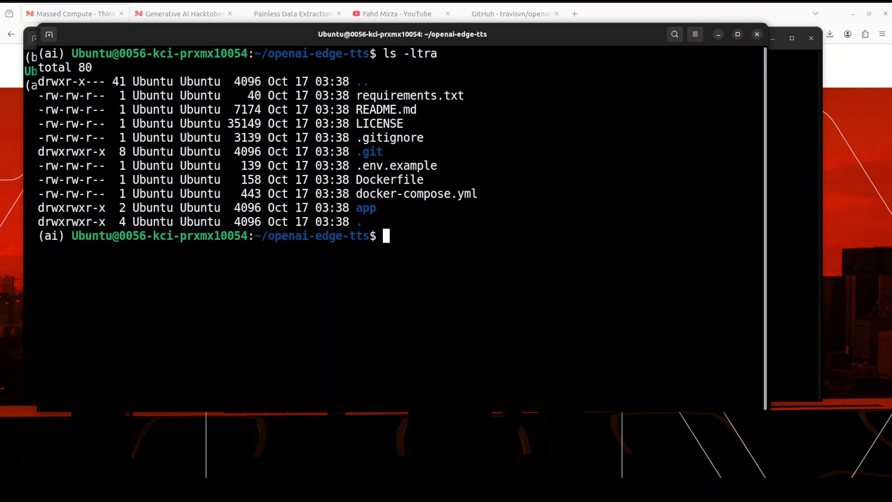
- Create an empty .env file in the openai-edge-tts directory and open it in vi
text(touch .env)
key(Return)
text(vi .en)
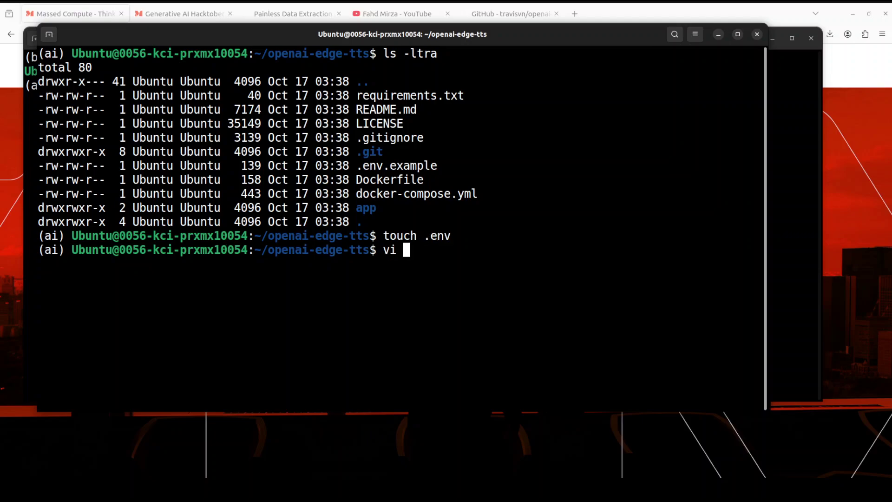
text(v)
key(Return)
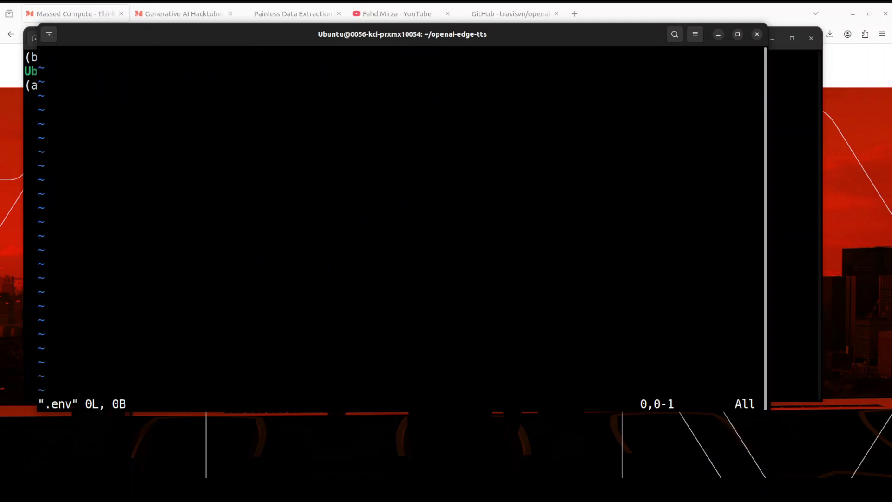
- Fill .env with the placeholder API key, port 5050, voice en-US-AndrewNeural, format mp3, speed 1.0 and language en-US, then save and quit
key(i)
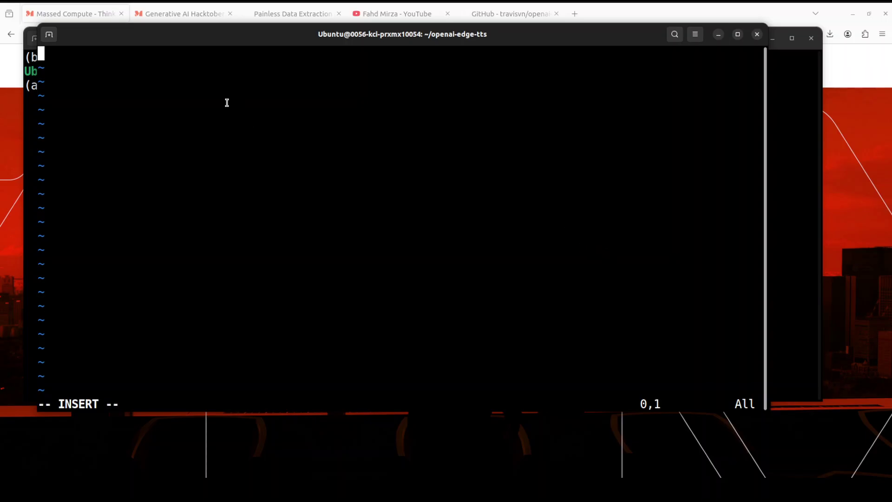
right_click(230, 107)
click(269, 135)
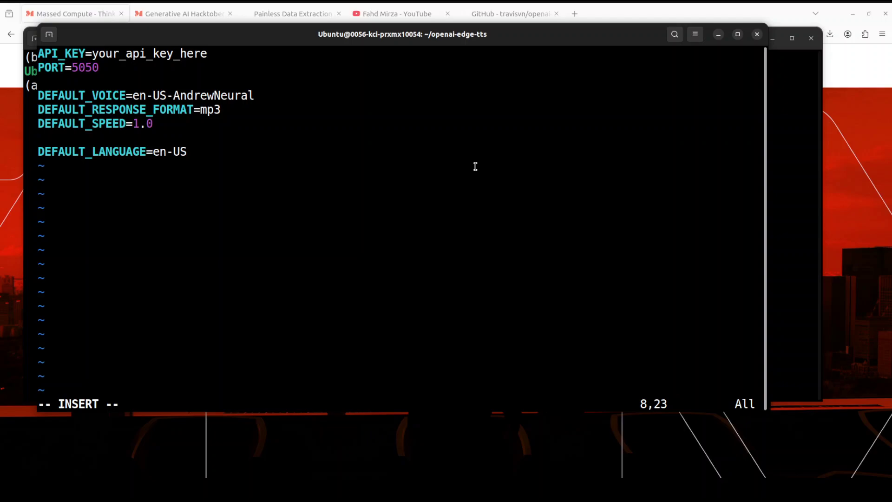
key(Left)
key(Left)
key(Left)
key(Left)
key(Left)
key(Left)
key(Left)
key(Left)
key(Left)
key(Left)
key(Left)
key(Left)
key(Left)
key(Left)
key(Left)
key(Left)
key(Escape)
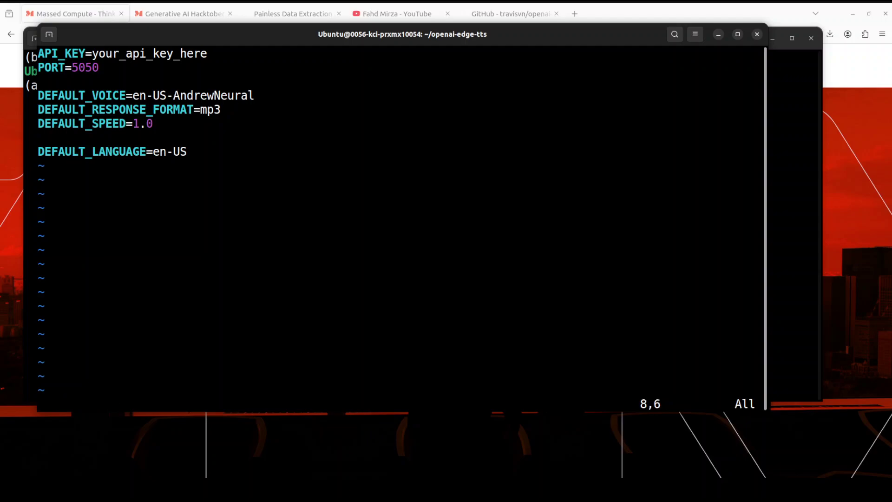
text(:wq)
key(Return)
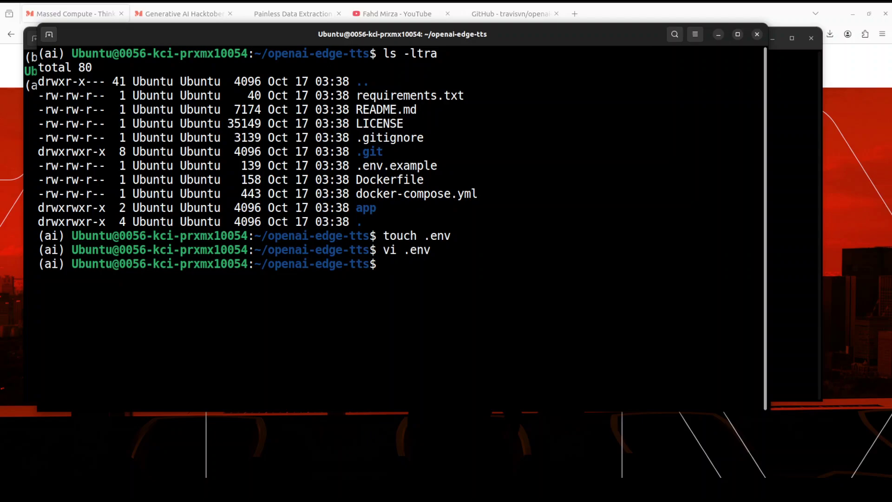
- Start the openai-edge-tts server by running python3 app/server.py from the project directory
right_click(516, 217)
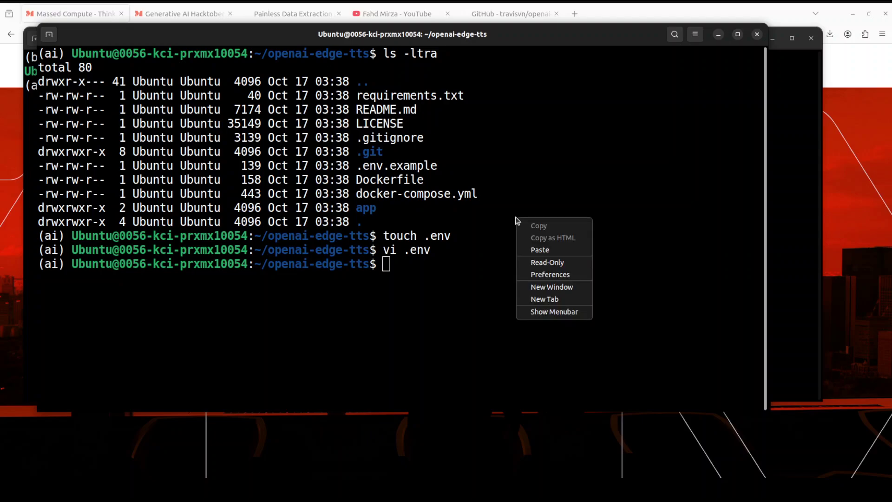
click(565, 251)
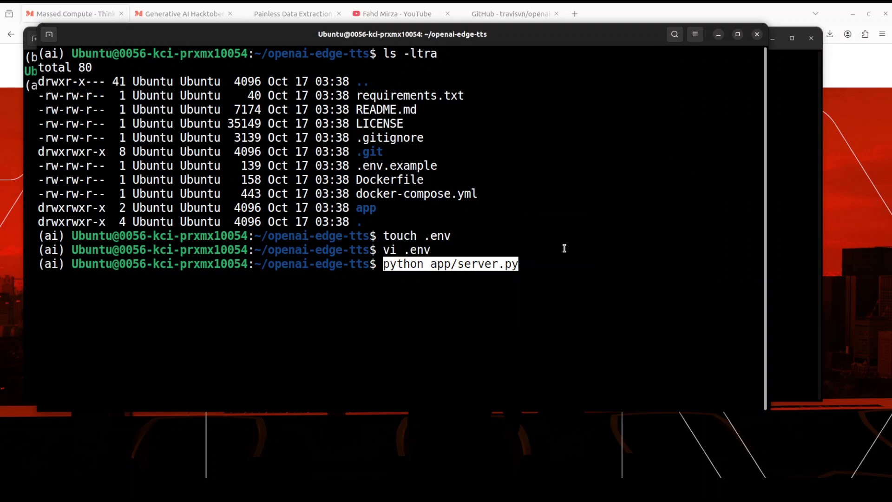
key(Left)
key(Left)
key(Left)
key(Left)
key(Left)
key(Left)
key(Left)
key(Left)
key(Left)
key(Left)
key(Left)
key(Left)
key(Left)
key(Left)
key(Left)
key(Left)
key(Left)
key(Left)
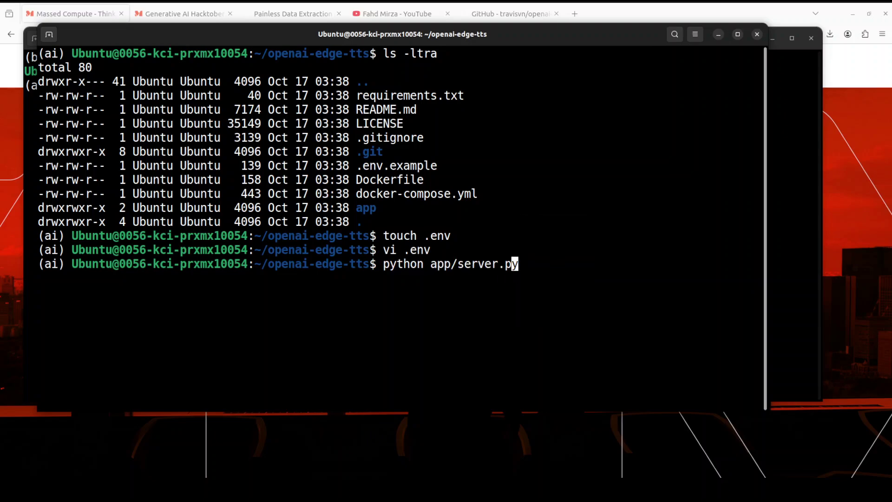
key(Right)
key(Right)
key(Right)
key(Right)
text(3)
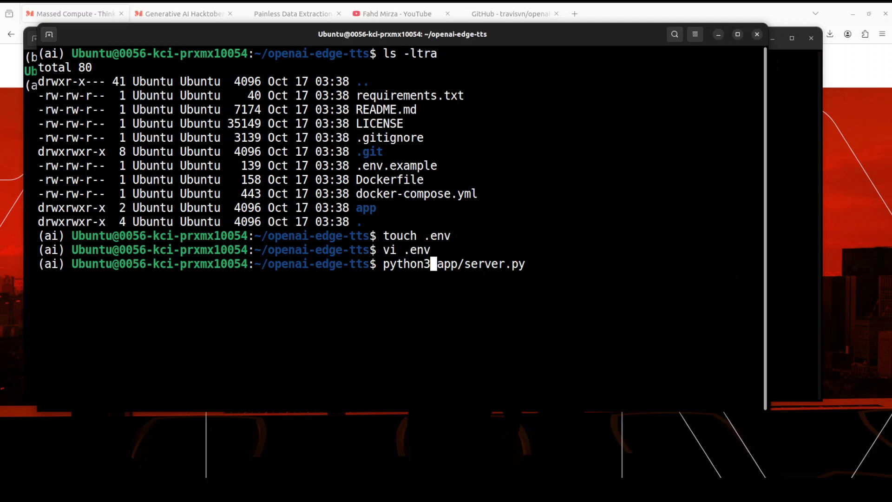
key(Return)
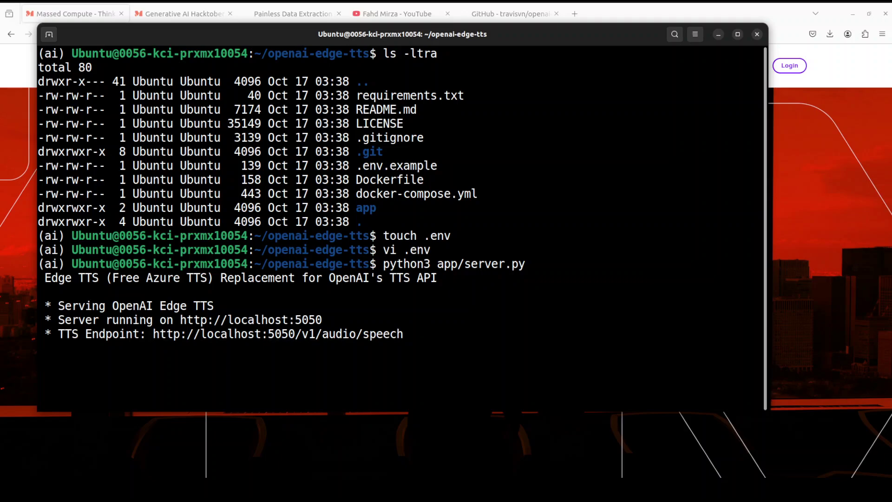
- In the other terminal, clear the screen and send the curl speech request for the AI assistant greeting, voice echo, mp3, speed 1.0, output speech.mp3
click(19, 120)
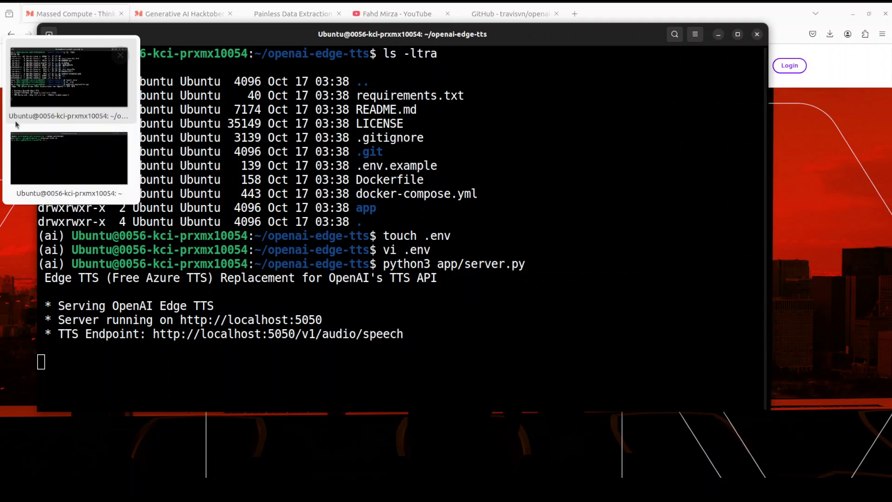
key(Return)
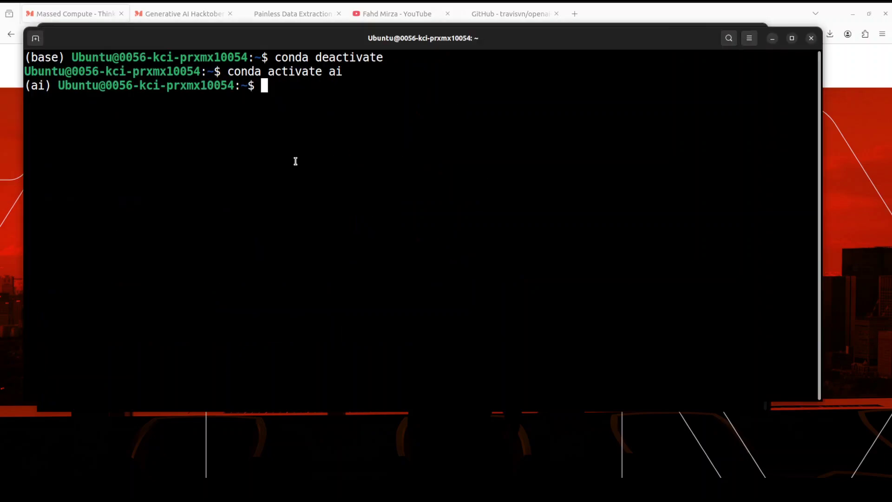
text(clear)
key(Return)
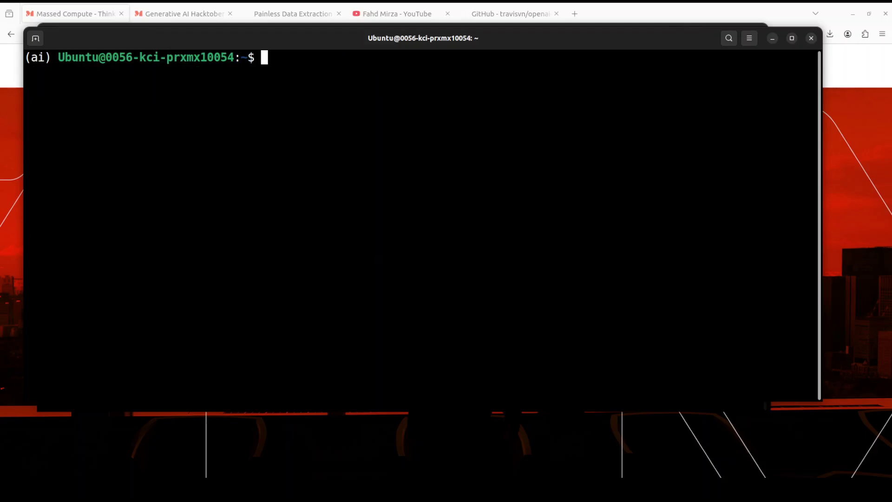
right_click(304, 75)
click(343, 108)
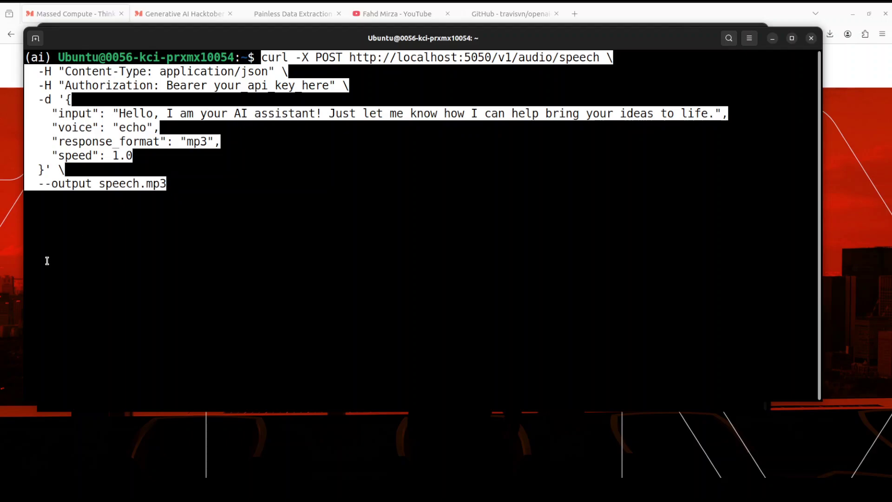
key(Return)
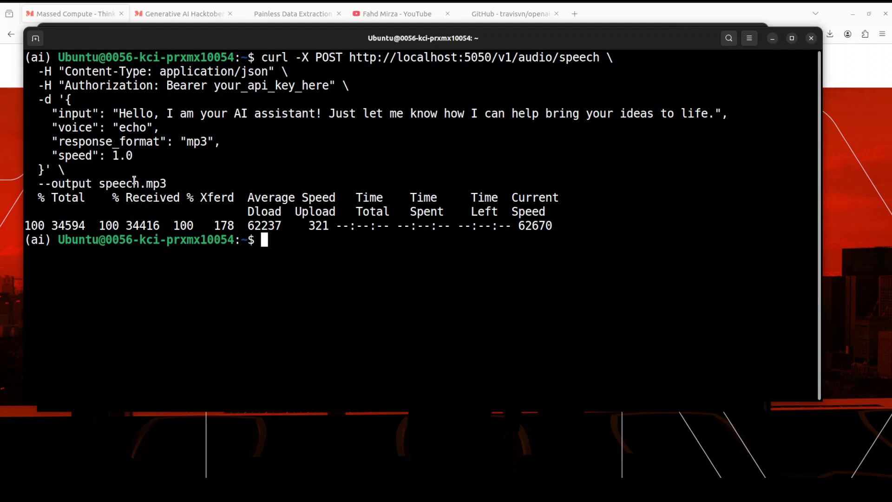
- List the home directory with ls -ltr to locate speech.mp3 and play the audio file
drag(44, 183, 164, 183)
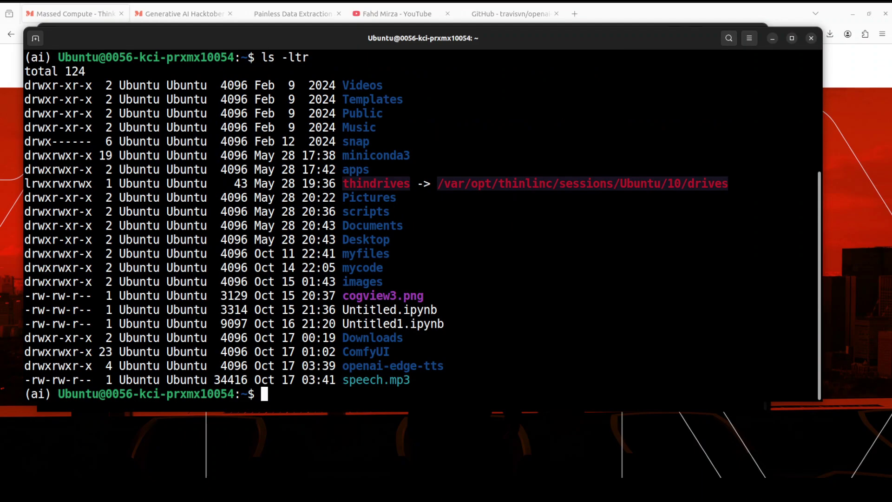
drag(347, 379, 411, 379)
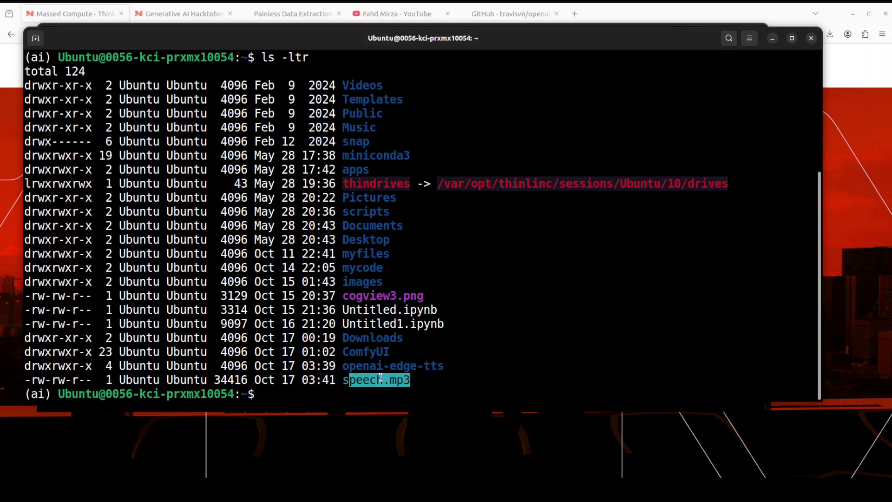
key(alt+Tab)
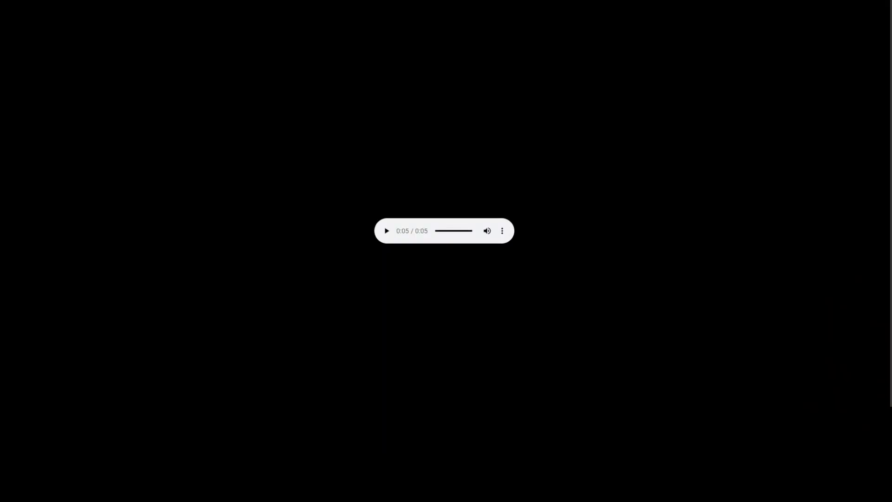
click(386, 234)
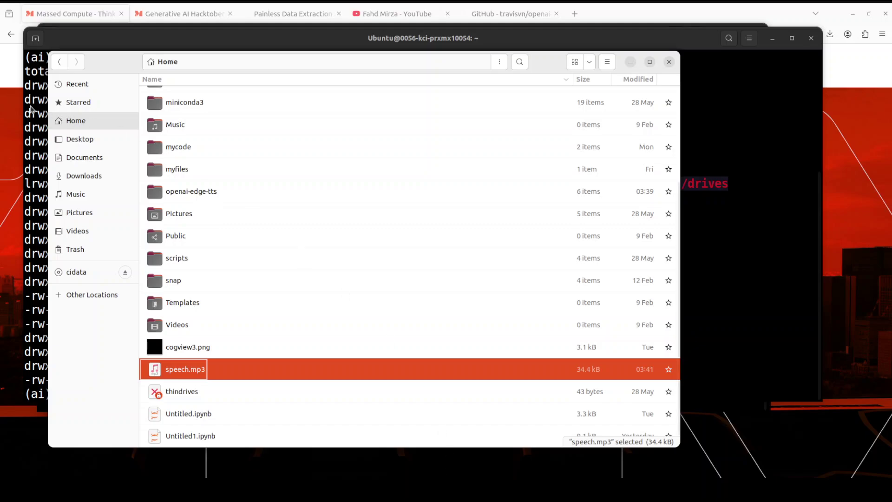
- Clear the home terminal, generate speech.mp3 from a channel-subscription sentence with a curl request using voice echo, mp3 and speed 1.0, and play it
click(33, 120)
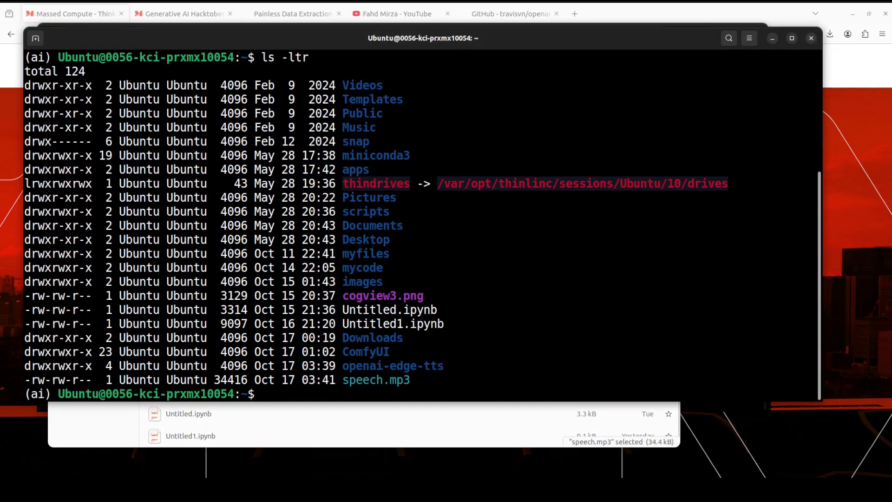
click(33, 120)
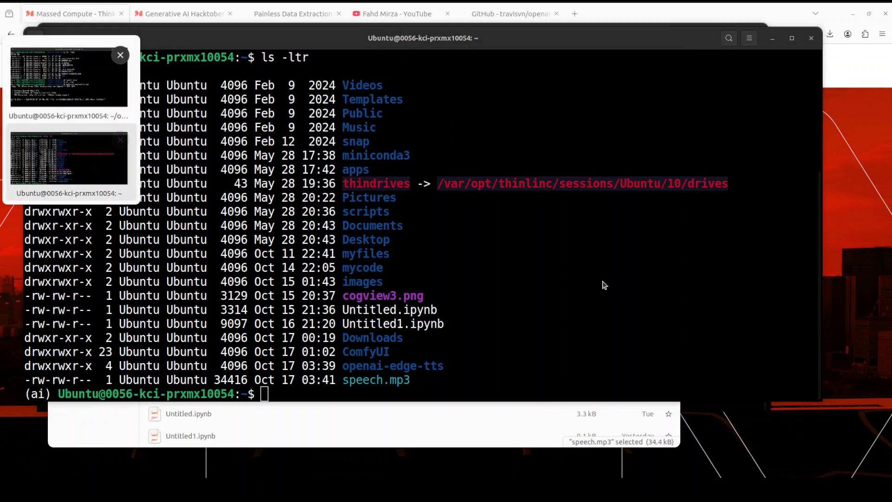
click(569, 265)
text(clear)
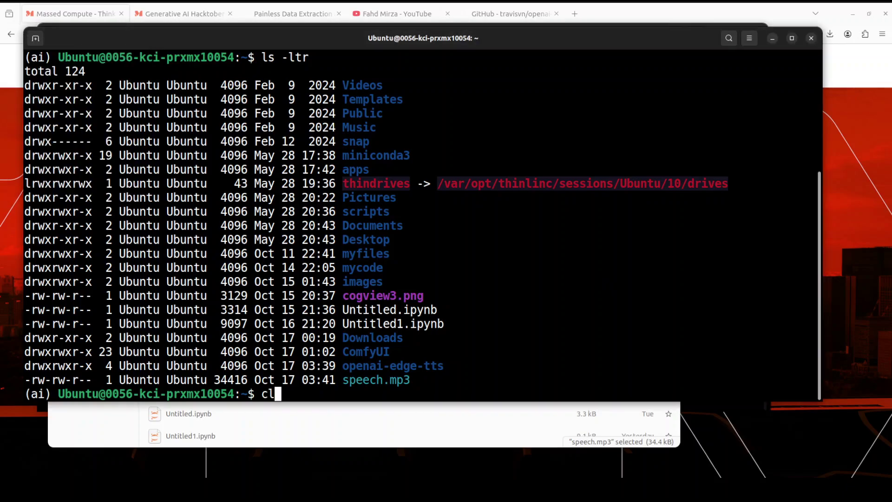
key(Return)
right_click(337, 75)
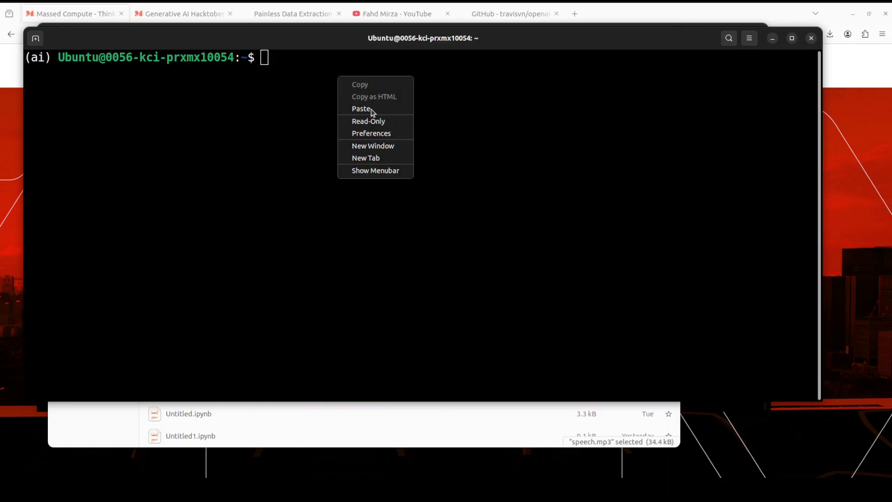
click(374, 113)
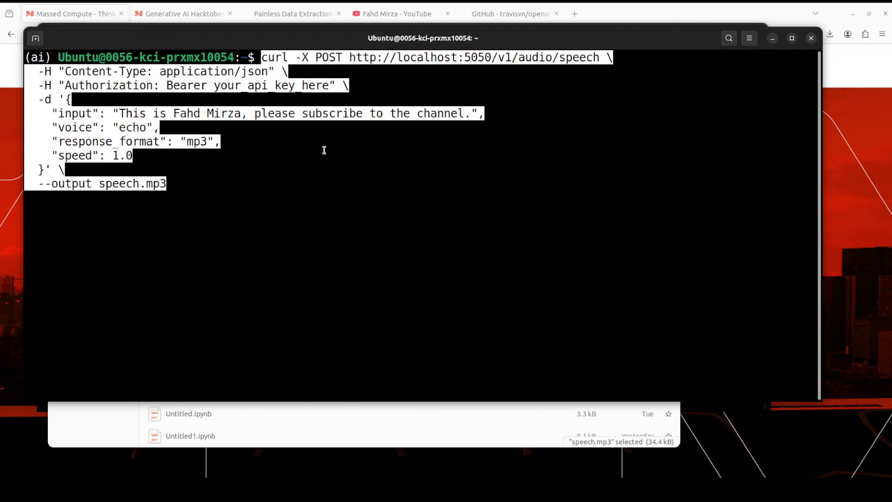
key(Return)
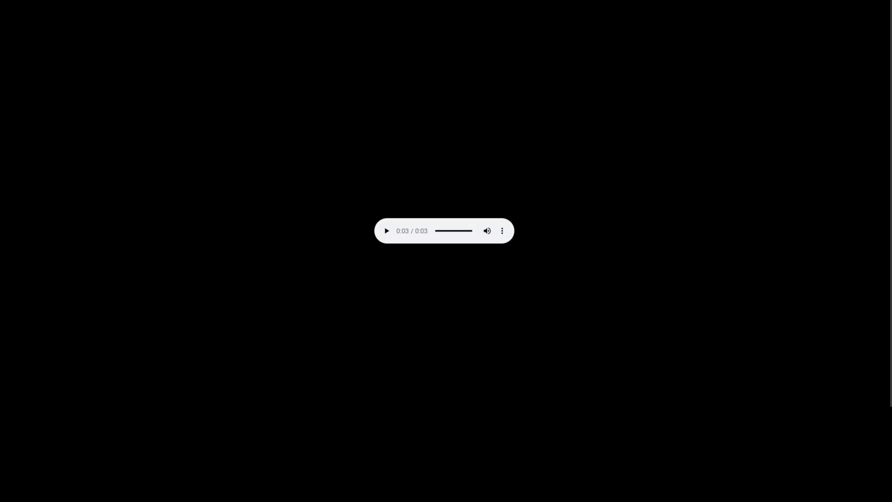
key(space)
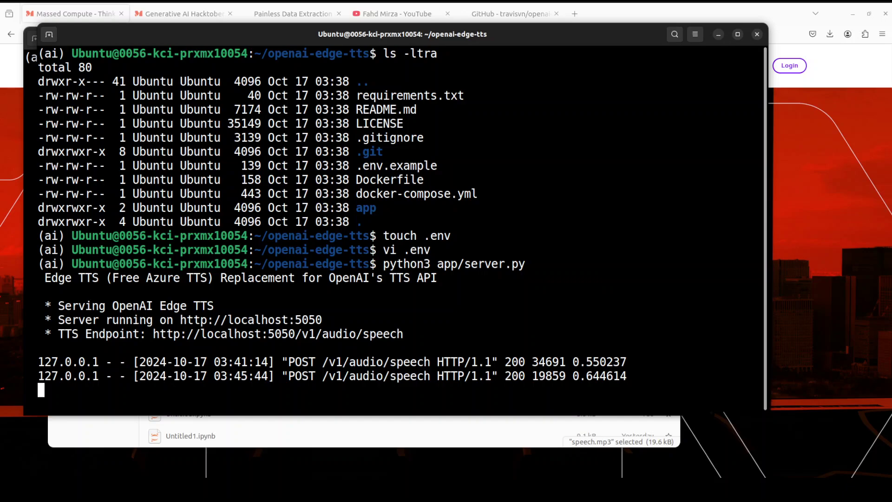
- Minimize the server's terminal and launch Open WebUI with open-webui serve in the terminal behind it
click(719, 34)
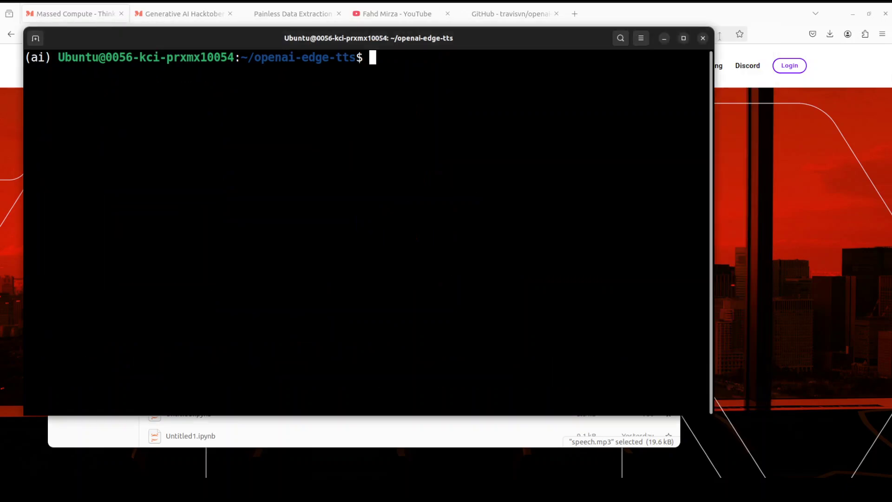
right_click(310, 97)
click(337, 129)
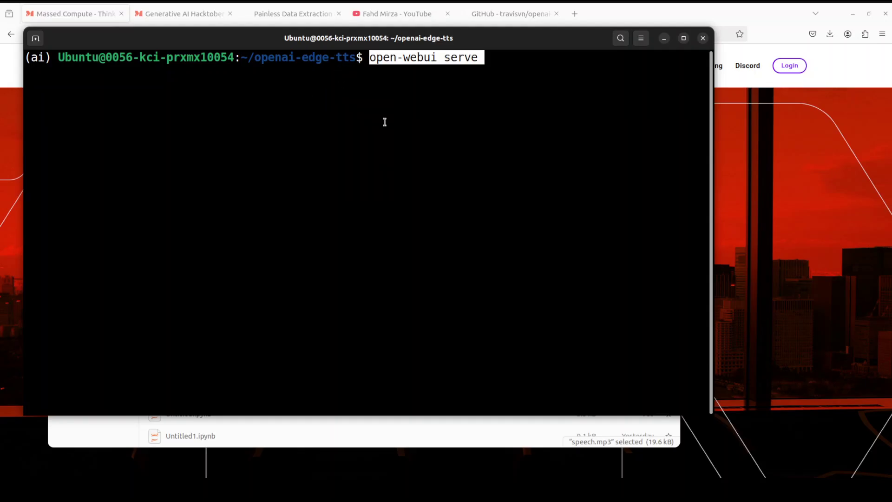
key(Return)
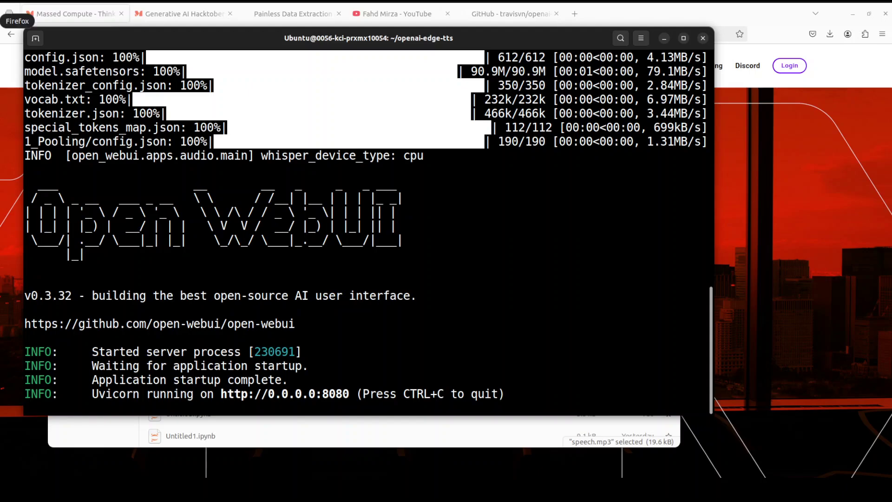
click(9, 13)
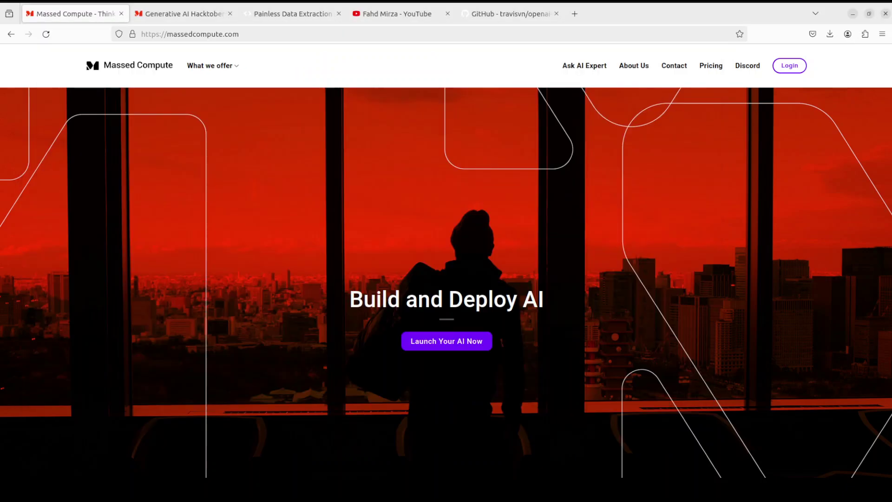
click(575, 14)
text(http://localhost:8080)
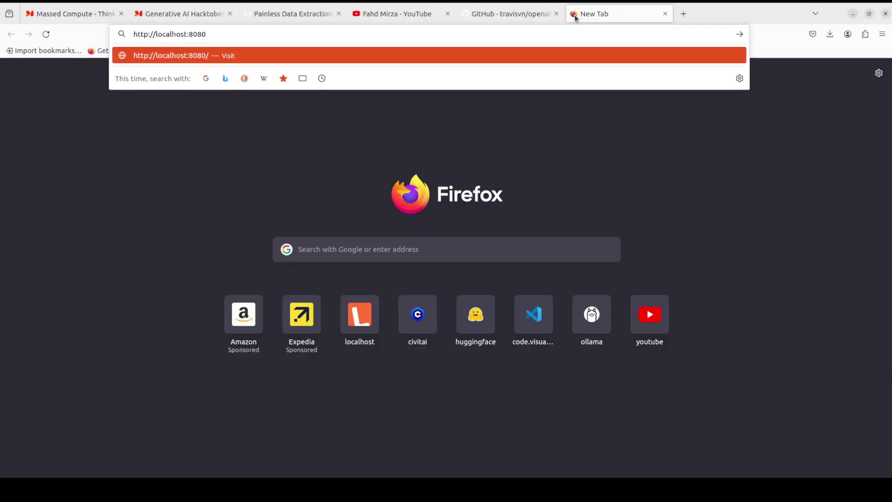
key(Return)
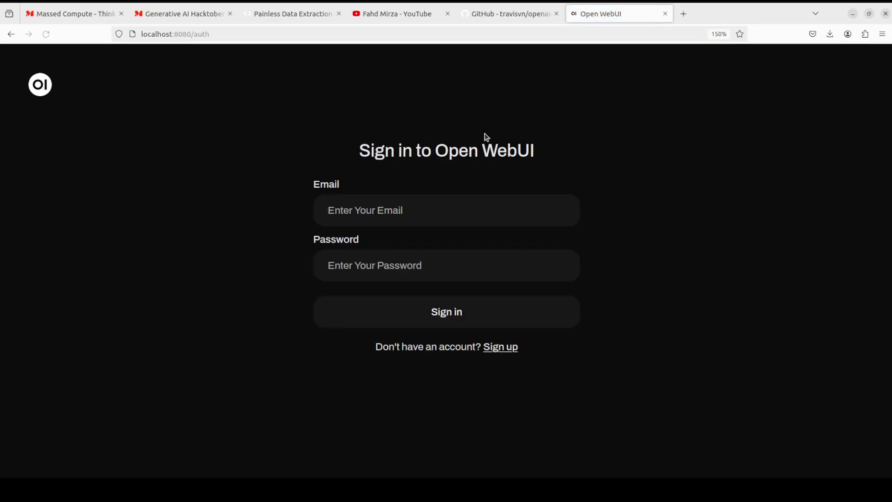
- Sign up for a new Open WebUI account and dismiss the release notes
click(504, 353)
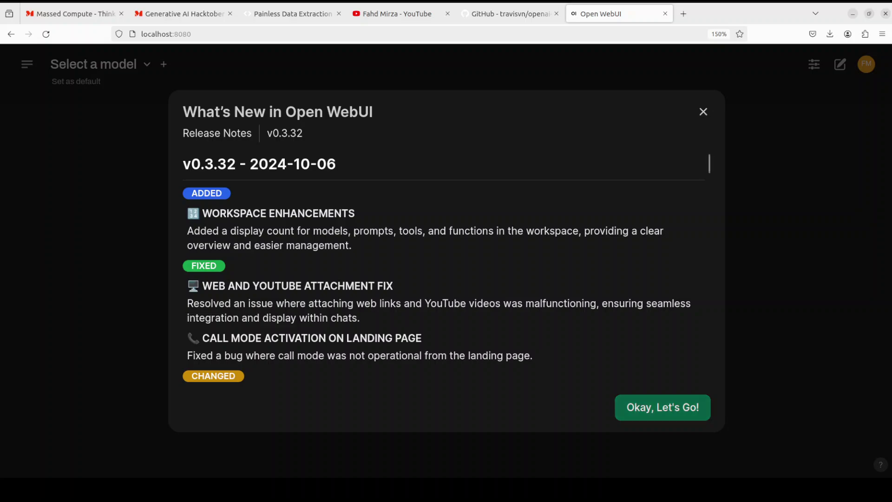
click(668, 415)
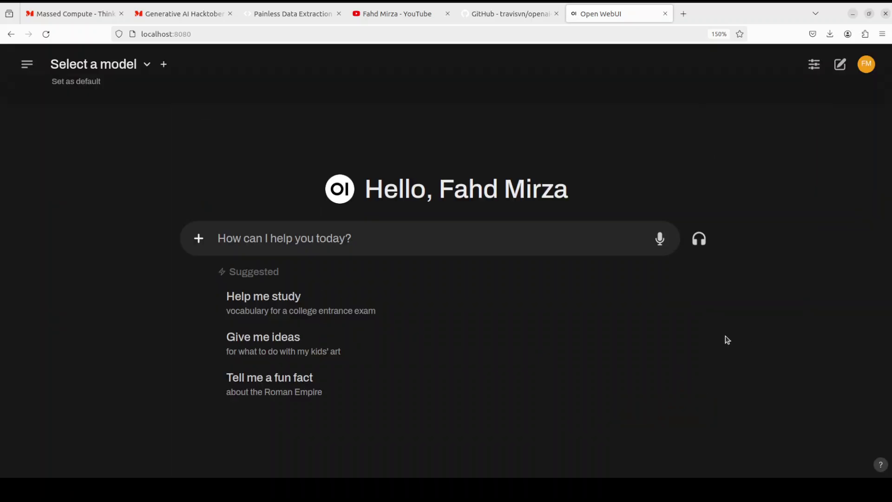
- Open the Audio settings of the Admin Panel and look through the available TTS voices without choosing one
click(871, 67)
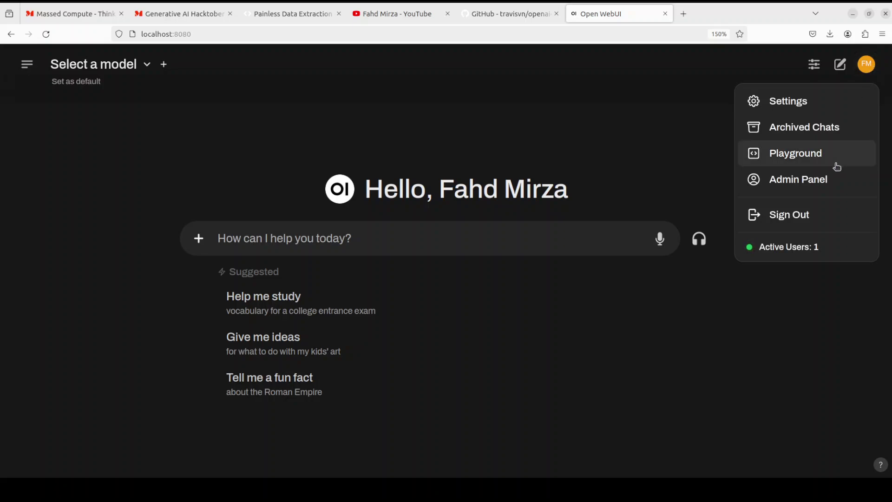
click(816, 185)
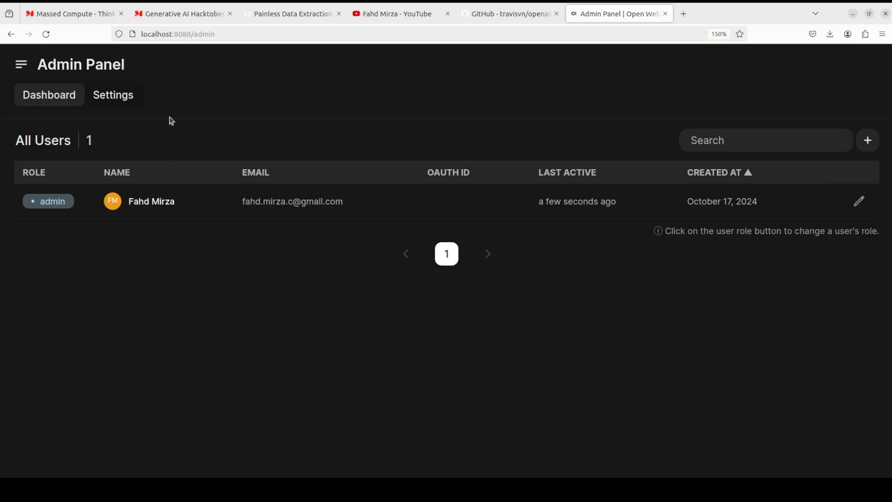
click(119, 98)
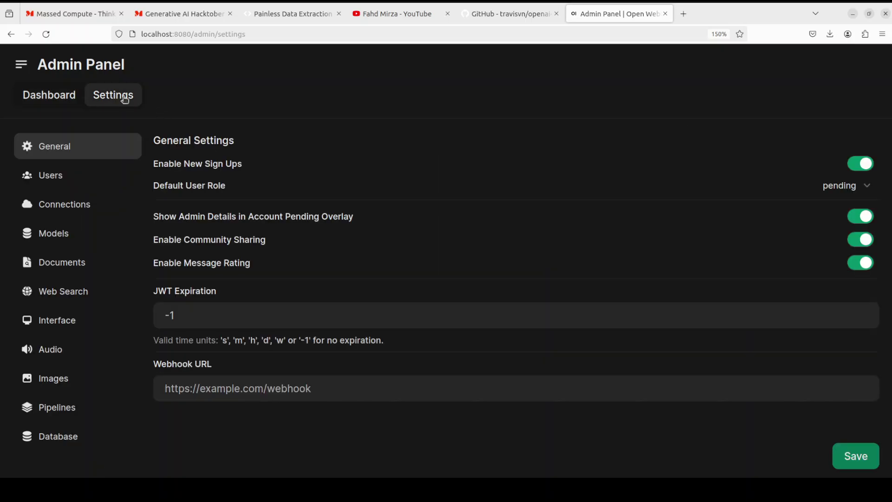
click(49, 353)
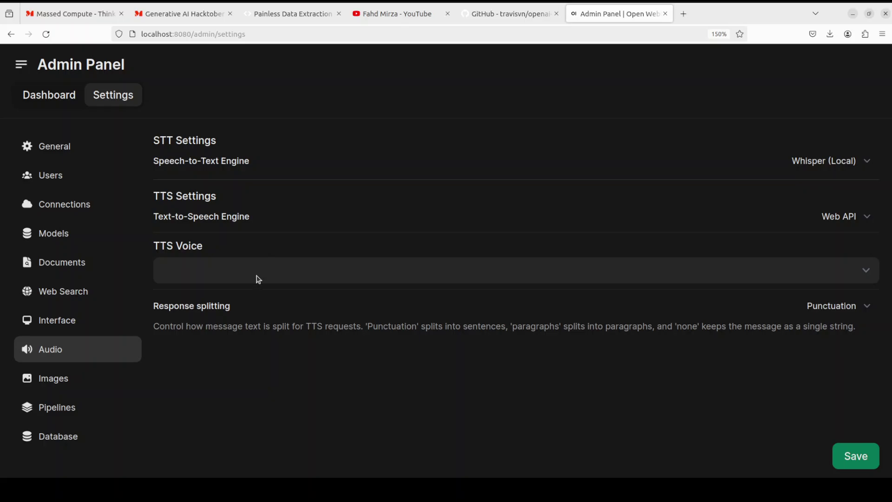
click(511, 271)
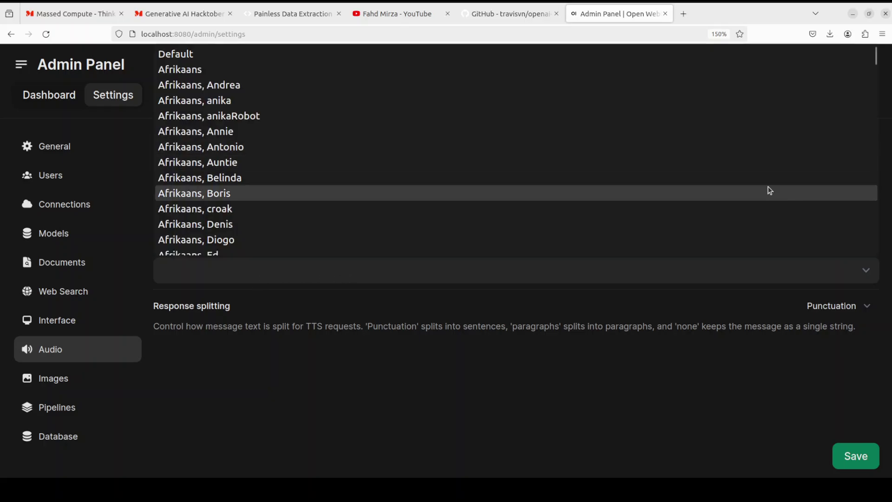
click(447, 392)
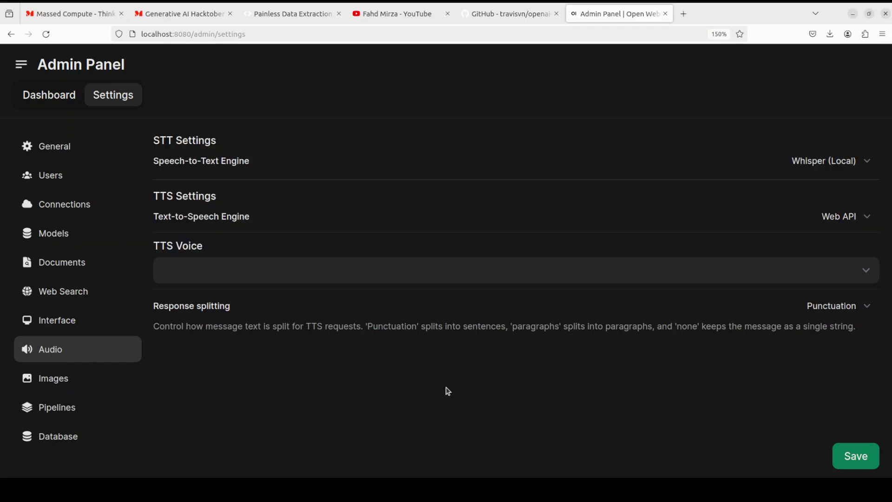
- Review the available speech-to-text and text-to-speech engine options without changing either setting
click(868, 162)
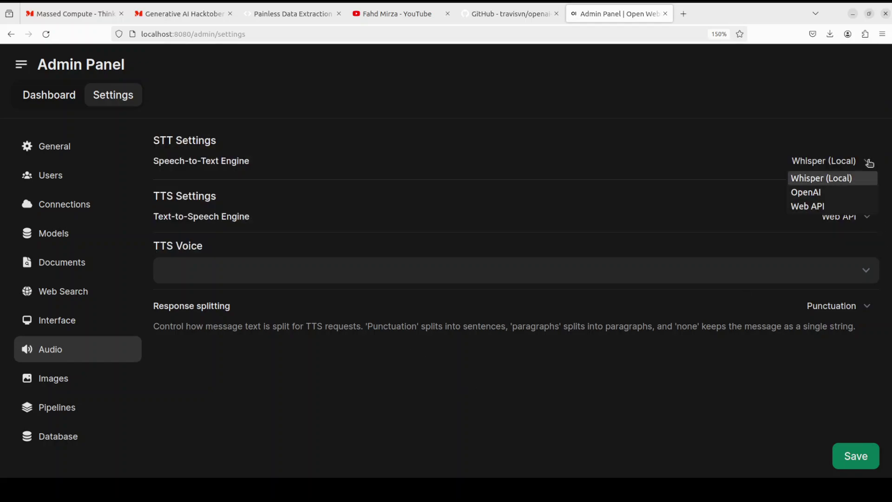
click(704, 155)
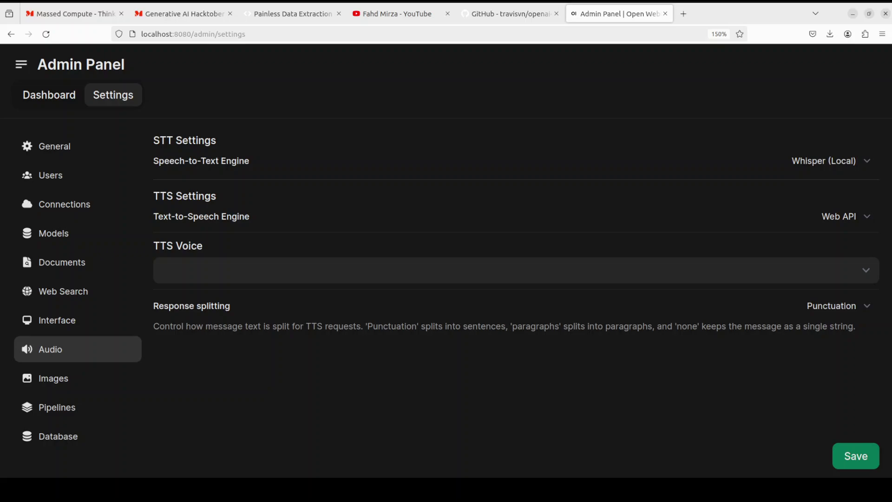
click(867, 222)
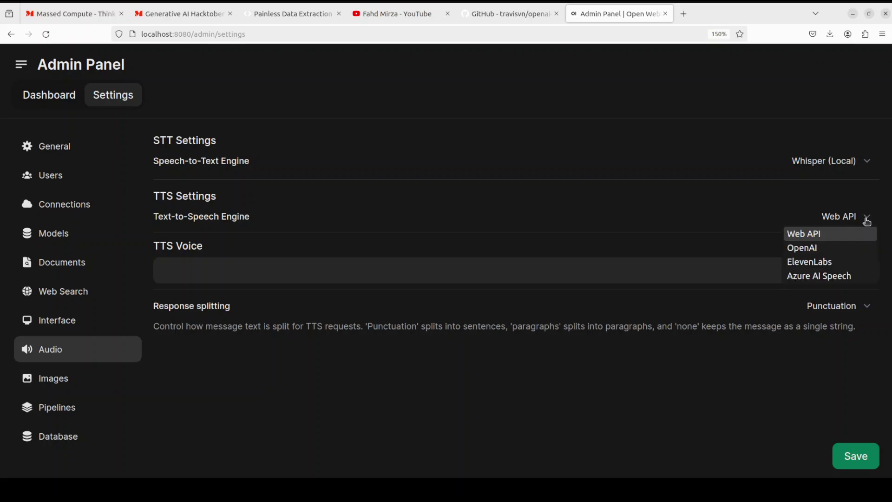
click(202, 208)
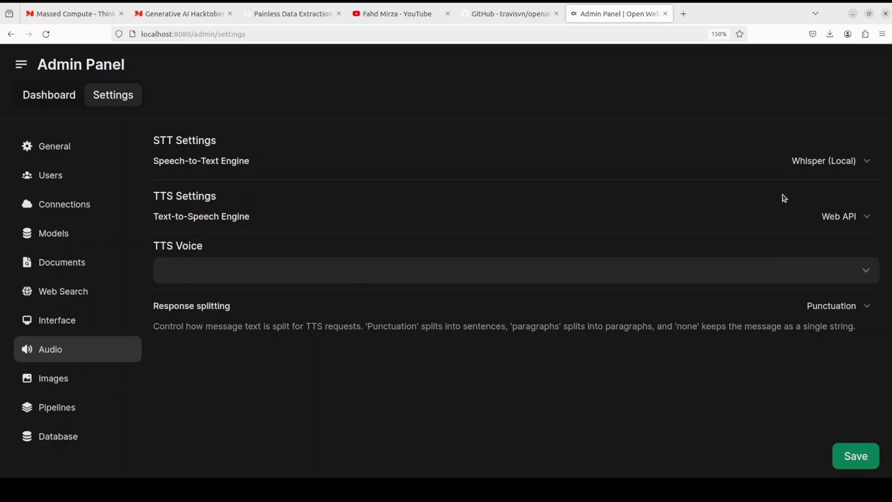
click(867, 219)
click(867, 219)
click(868, 219)
click(812, 247)
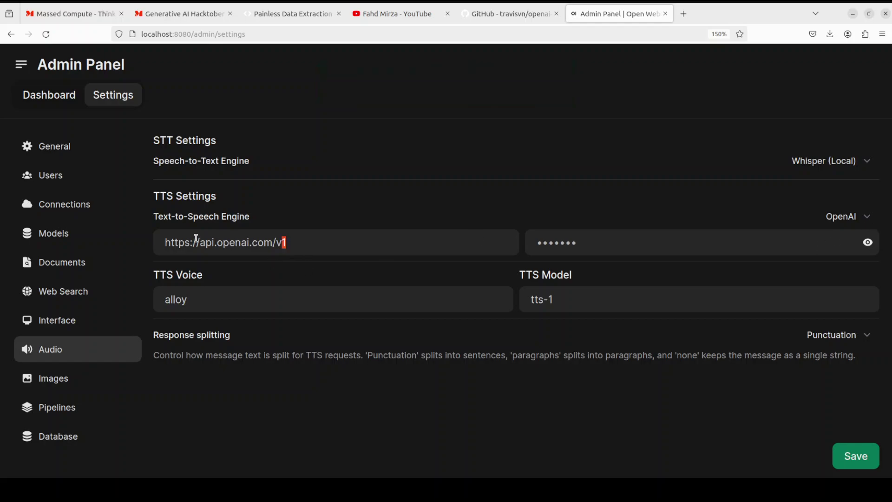
drag(285, 242, 79, 235)
text(http://localhost:5050/v1)
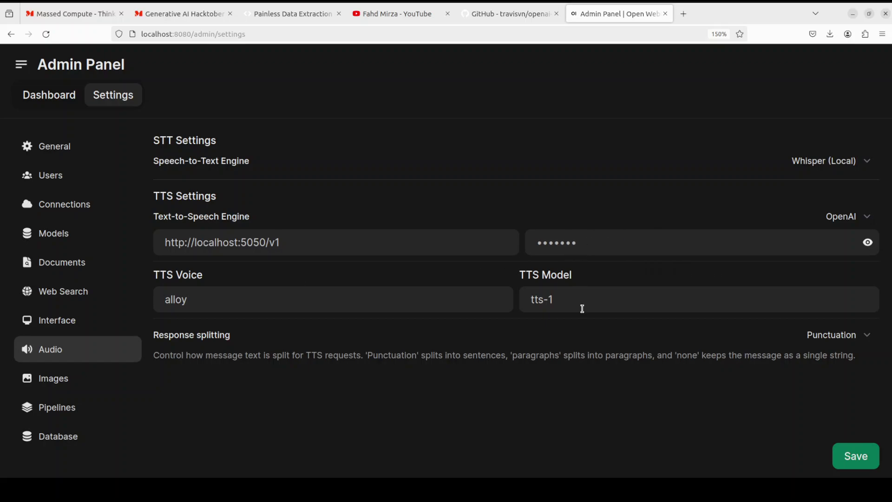
- Enter the API key for the OpenAI text-to-speech engine and save the audio settings
click(853, 462)
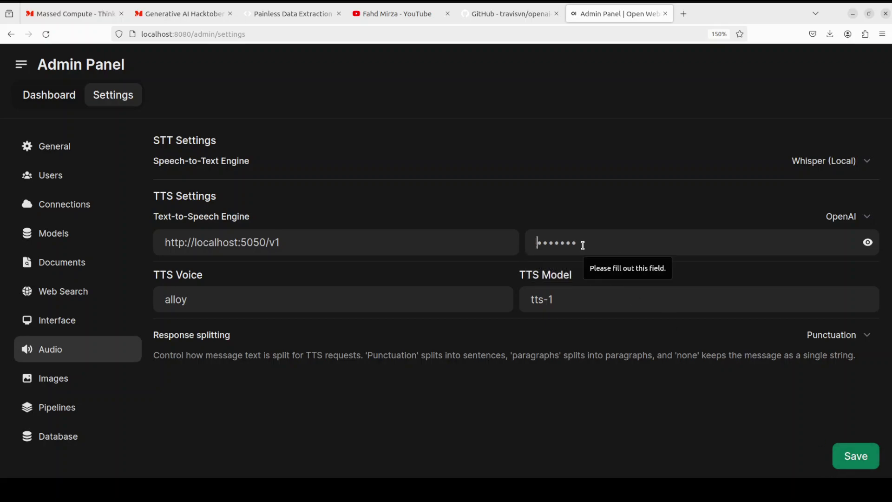
text(s)
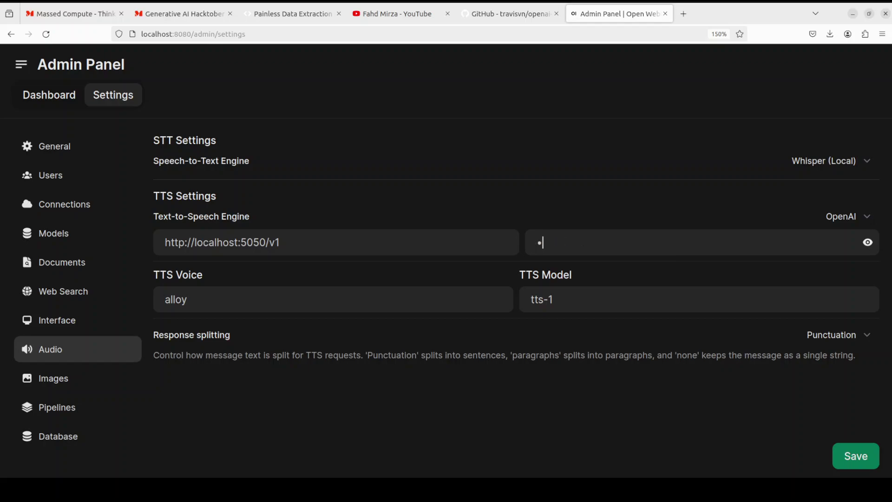
click(845, 460)
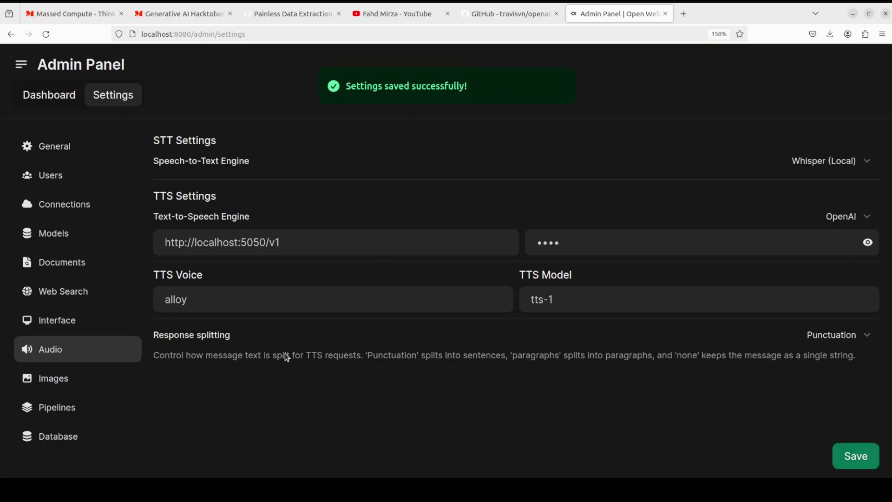
- Leave the audio settings for the Admin Panel dashboard, show the sidebar and open a new chat
click(51, 98)
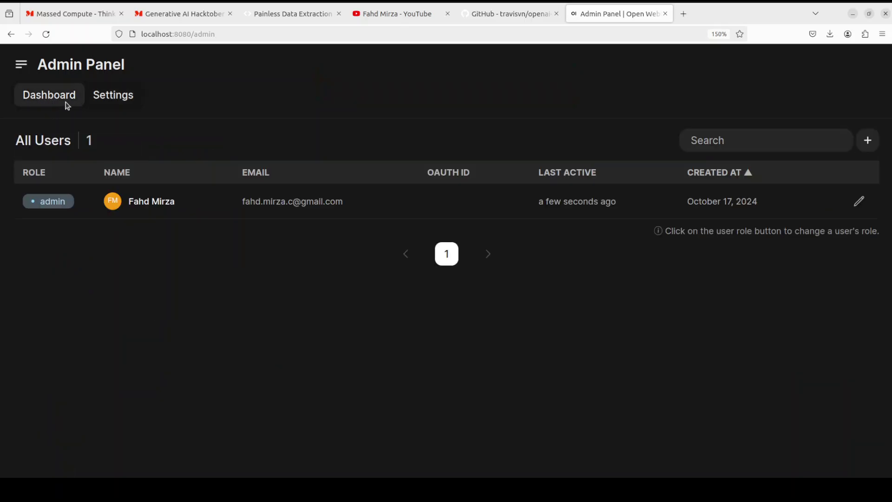
click(21, 64)
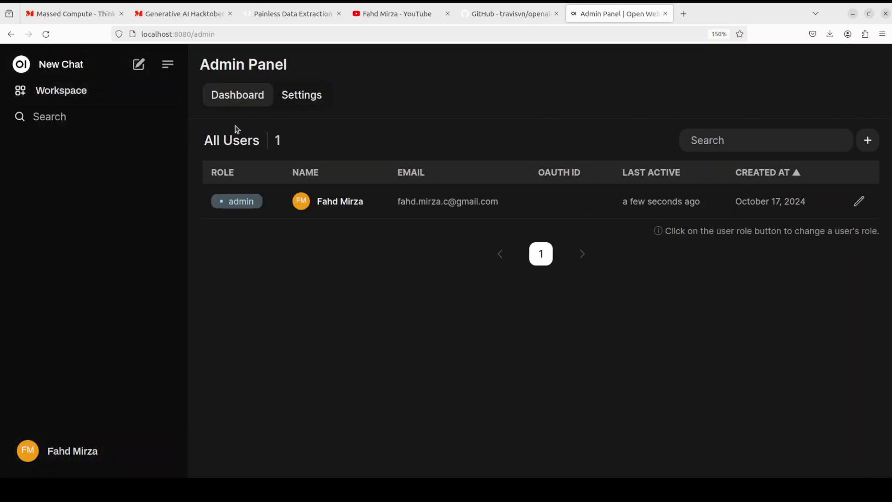
click(72, 71)
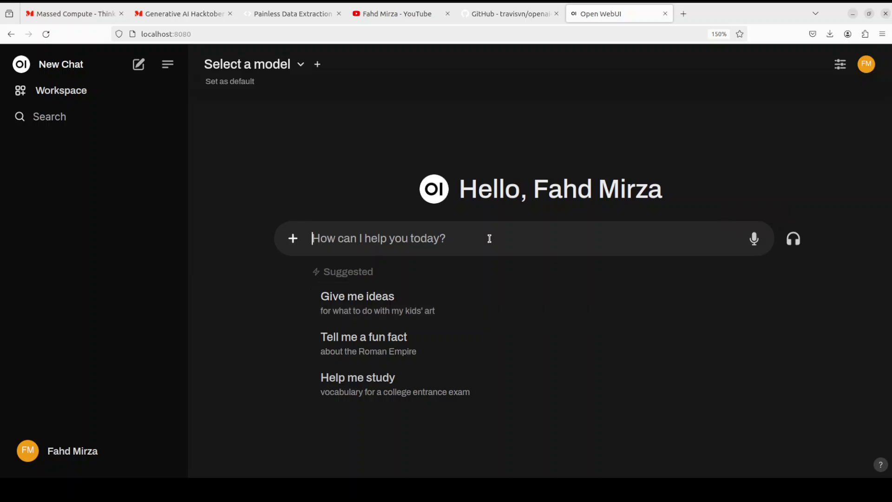
- Start voice input in the new chat, allow and remember microphone access for localhost:8080, and discard the recording
click(755, 239)
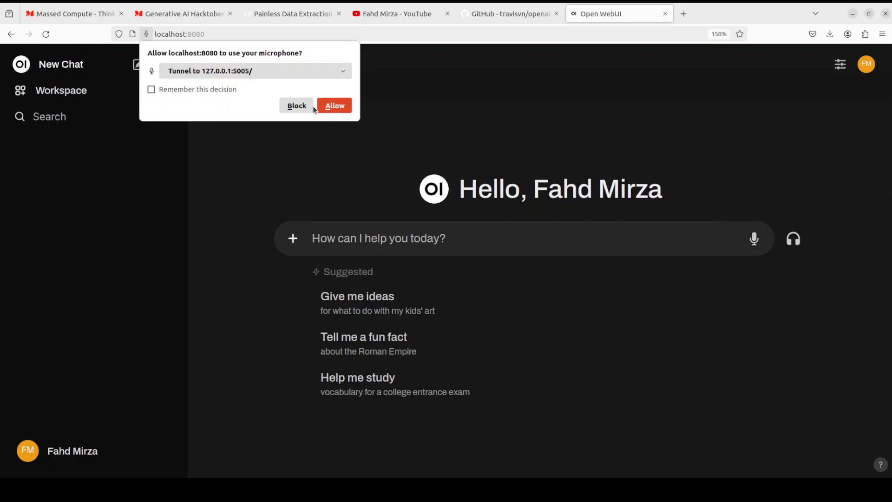
click(220, 90)
click(334, 106)
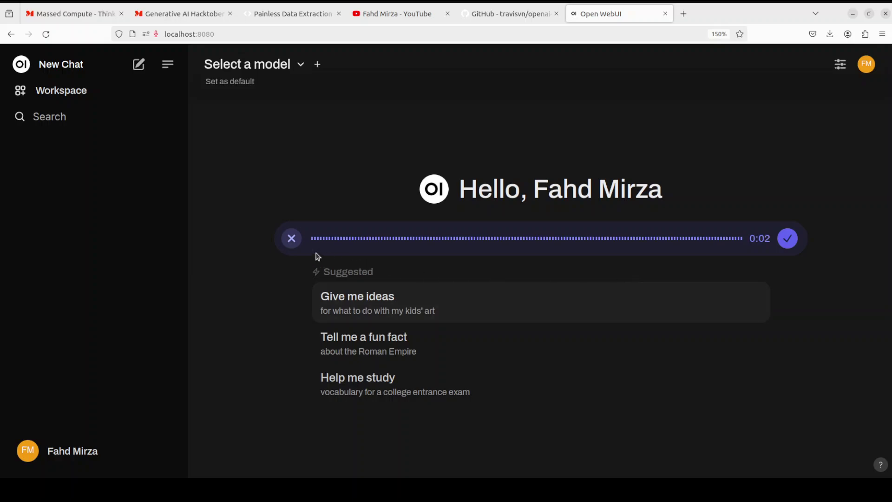
click(291, 240)
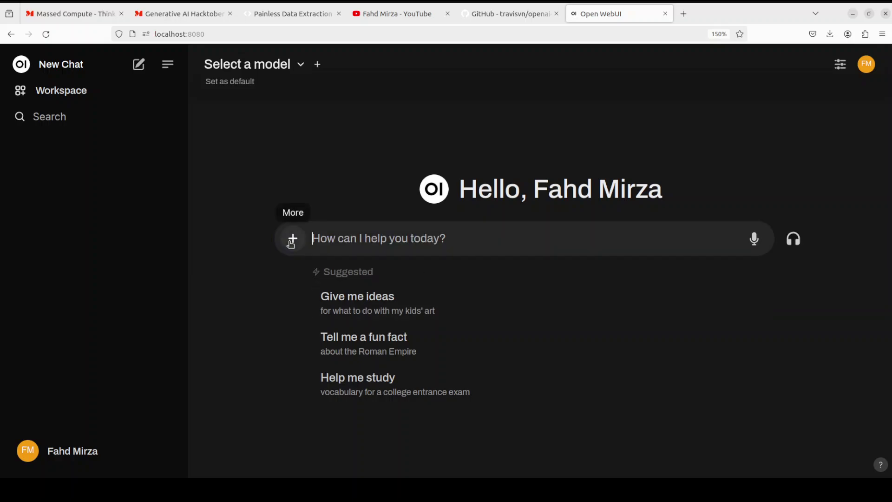
- Dictate "Hello there, hello, hello." into the chat message box and select the transcribed text
click(753, 240)
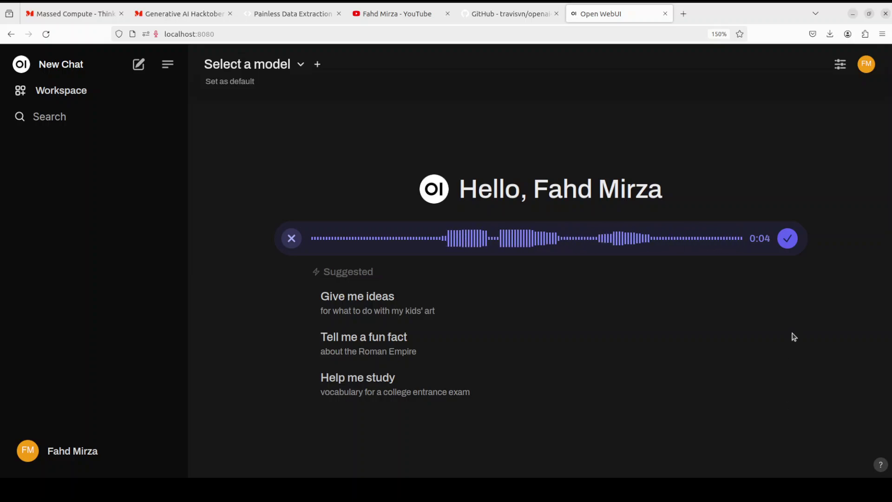
click(788, 240)
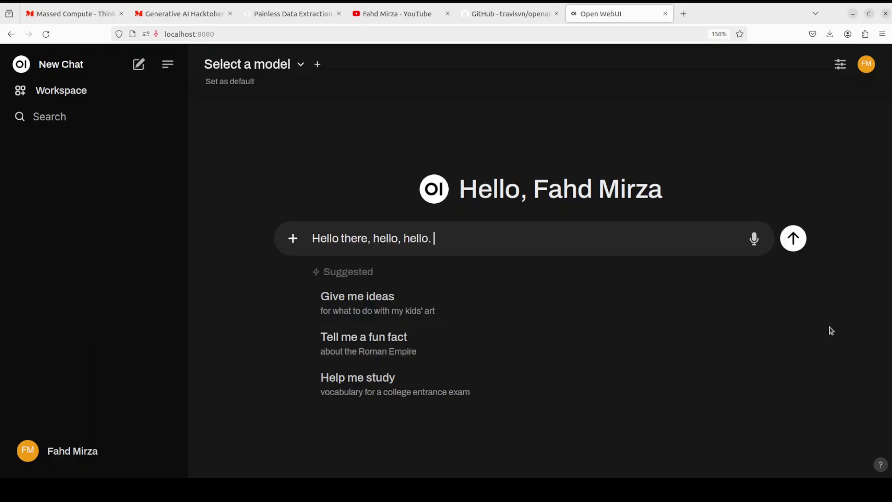
drag(439, 238, 258, 234)
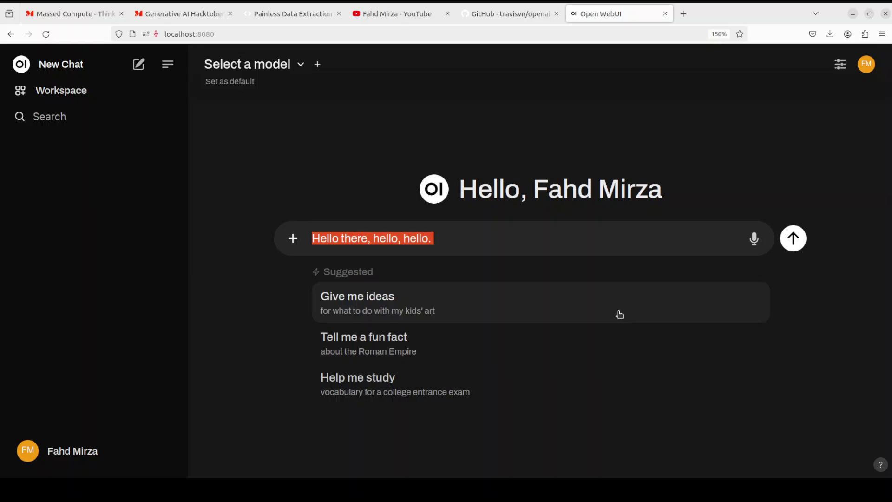
- Revisit the openai-edge-tts GitHub page and the YouTube channel's search results for open webui
click(507, 15)
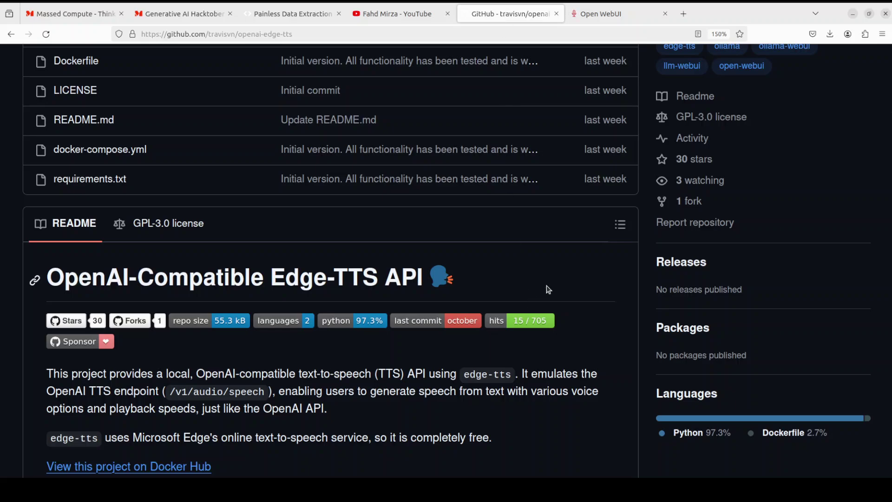
click(408, 14)
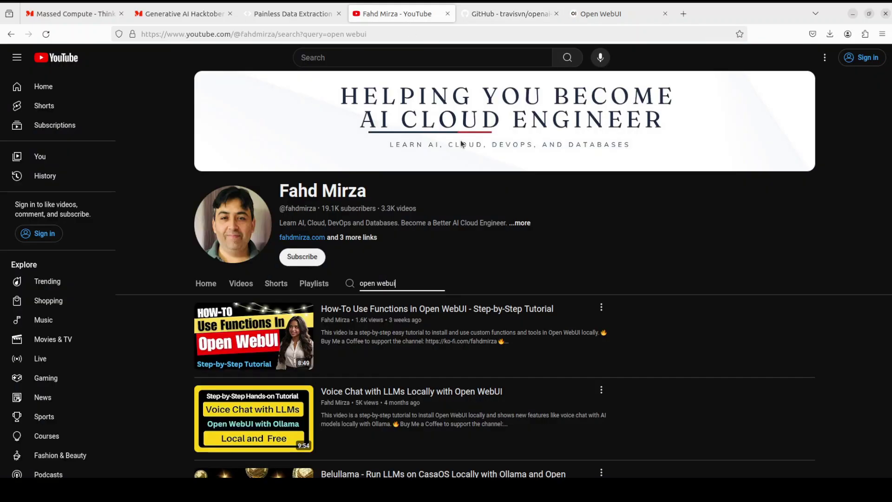